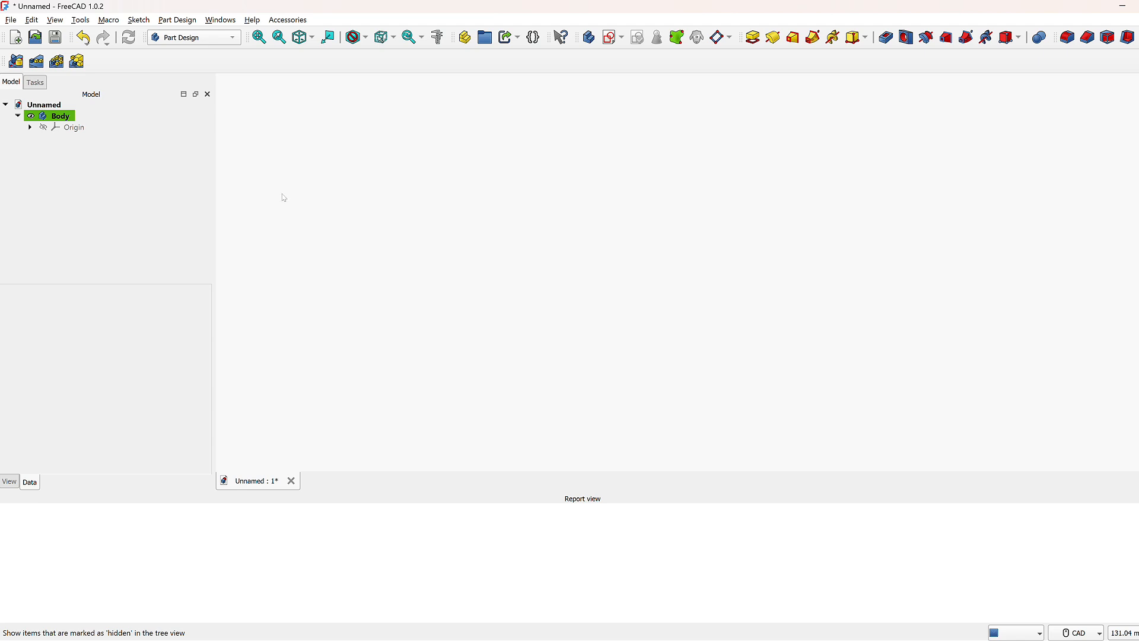
Step: Start a new sketch on the XZ plane in the Part Design workbench
left_click(103, 129)
left_click(242, 152)
left_click(217, 38)
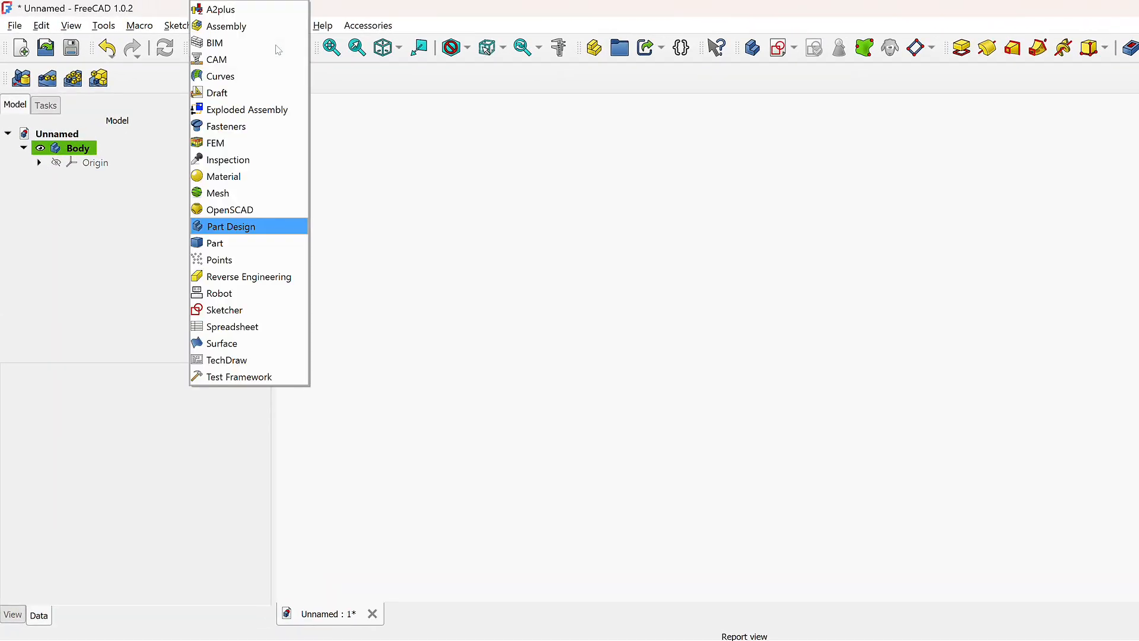
left_click(252, 227)
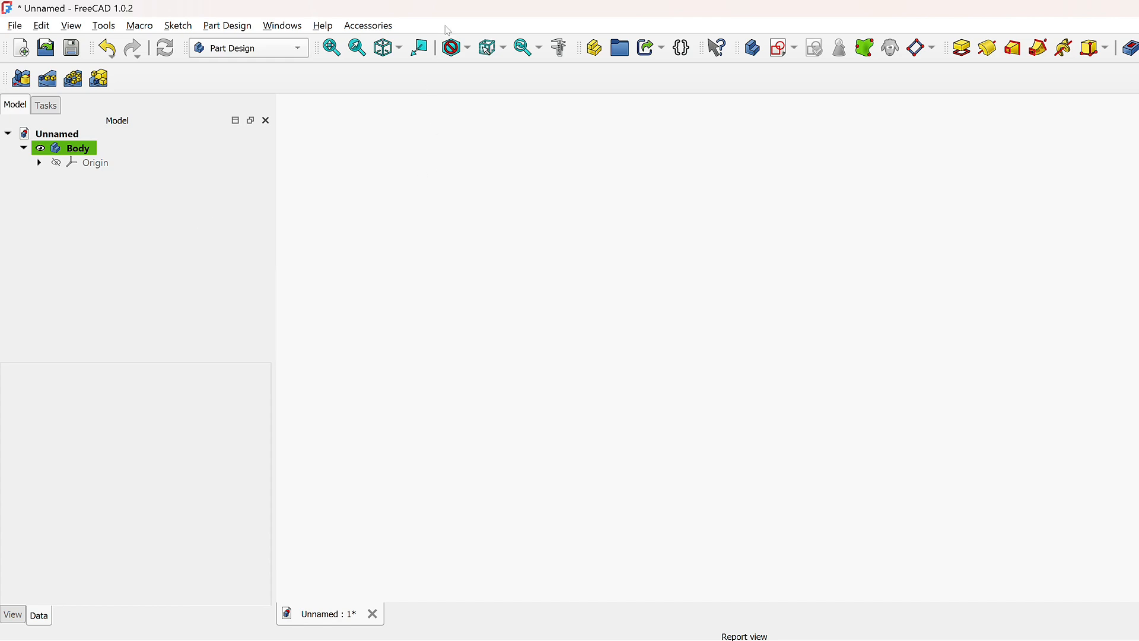
left_click(780, 51)
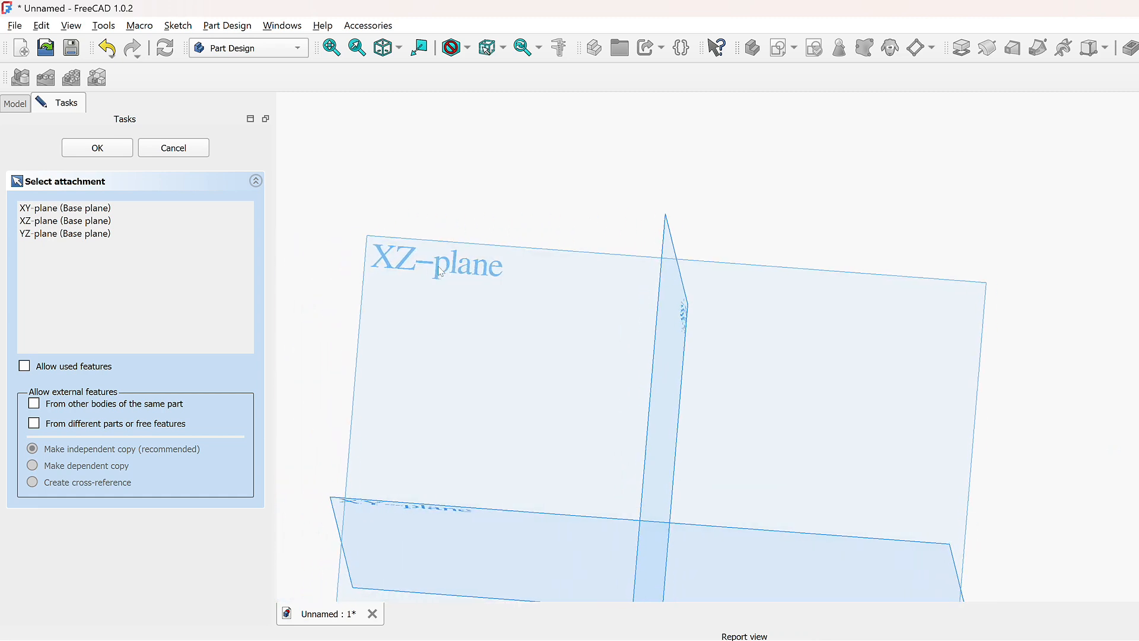
left_click(449, 265)
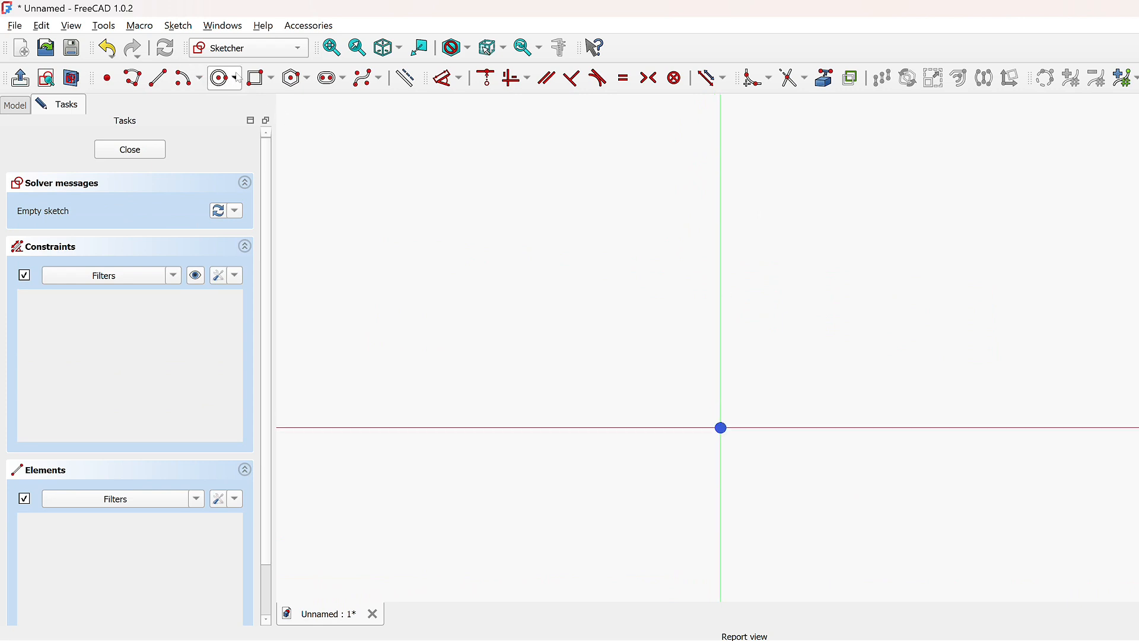
Step: Sketch a rectangle about 5.7 mm wide and 3.7 mm high, above and to the right of the origin
left_click(255, 78)
left_click(748, 379)
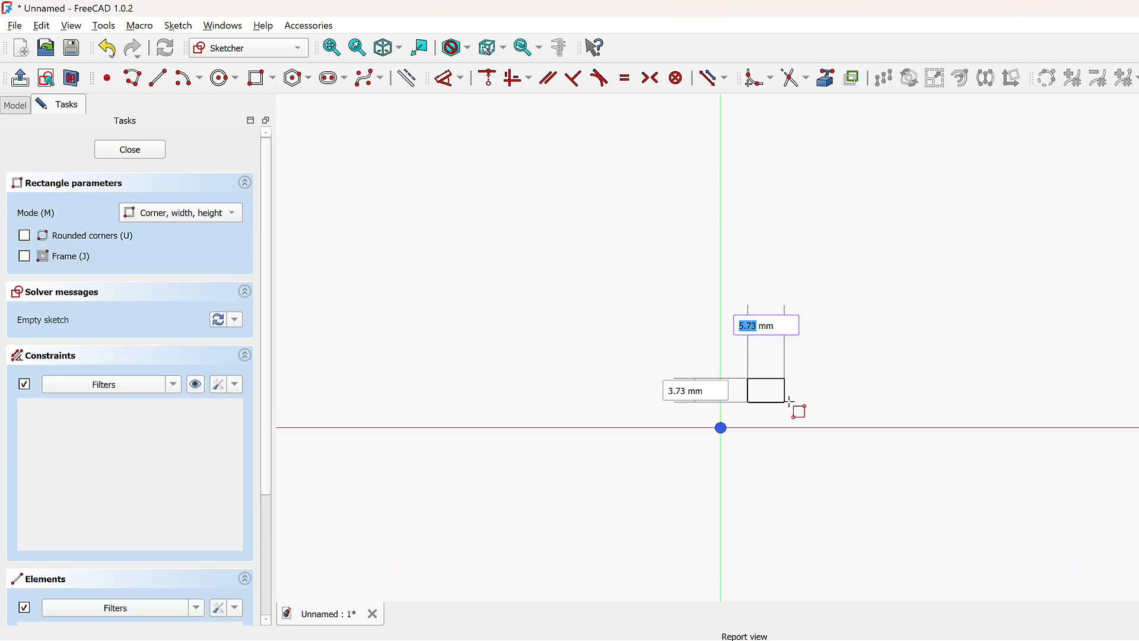
left_click(785, 402)
scroll(788, 409, "up", 8)
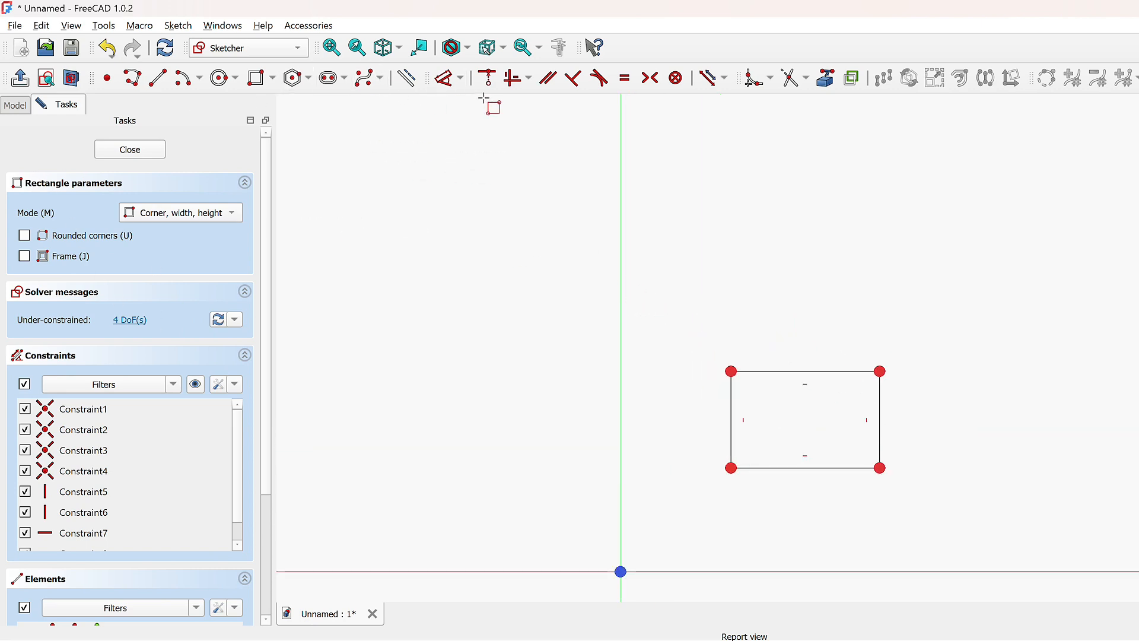
Step: Dimension the rectangle's top edge and right edge, accepting the drawn lengths of 5.73 mm and 3.73 mm
left_click(449, 78)
left_click(834, 371)
left_click(830, 312)
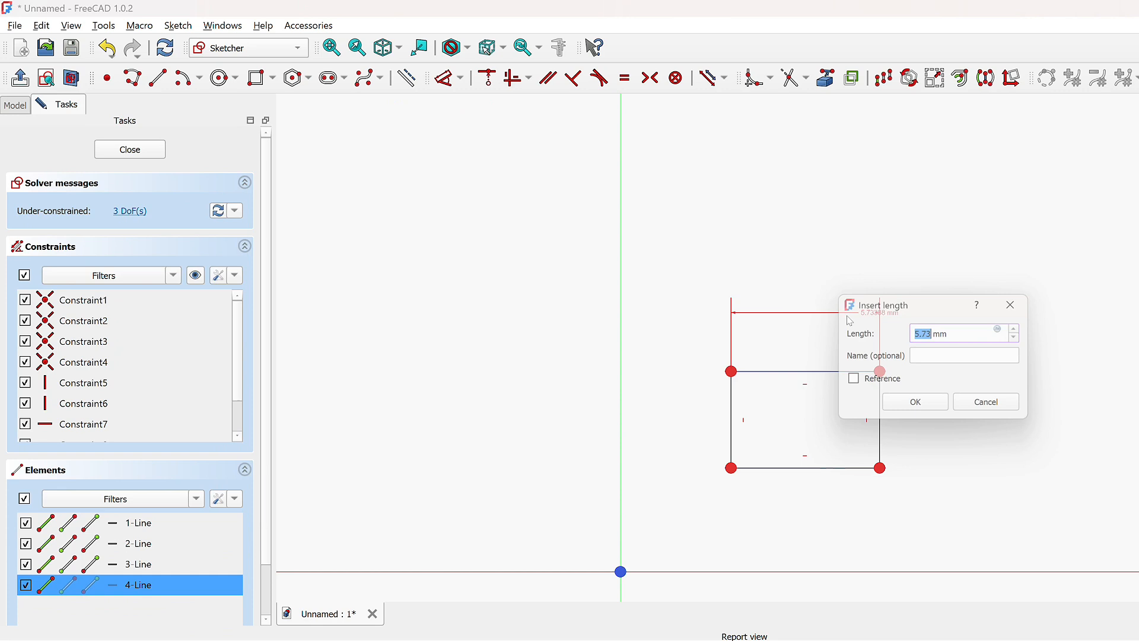
left_click(949, 408)
left_click(881, 427)
left_click(890, 418)
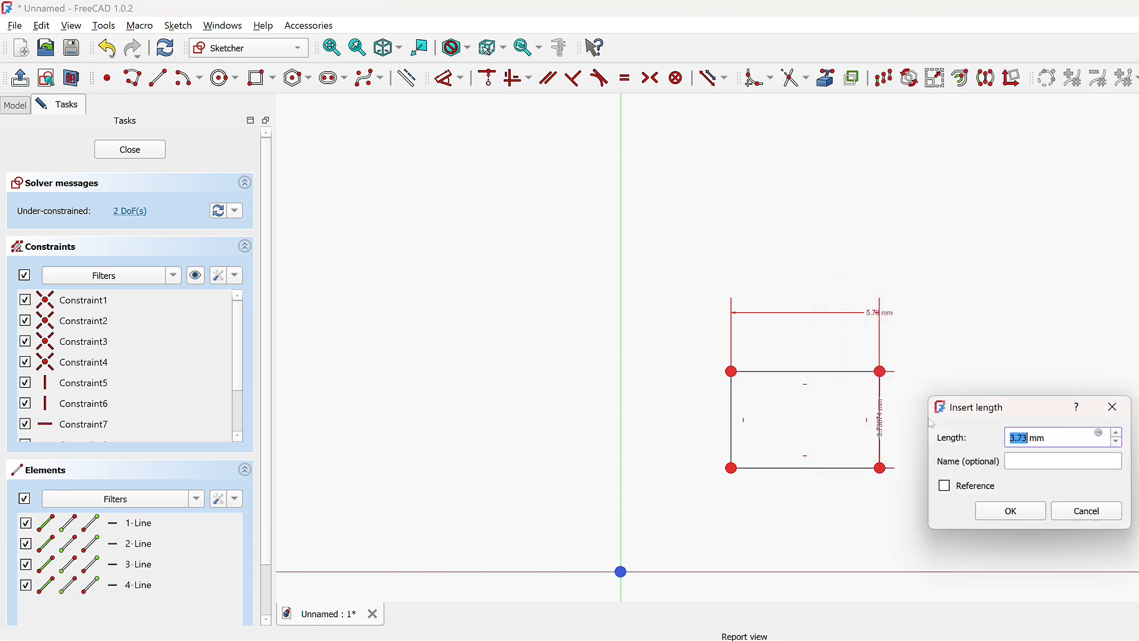
left_click(1028, 511)
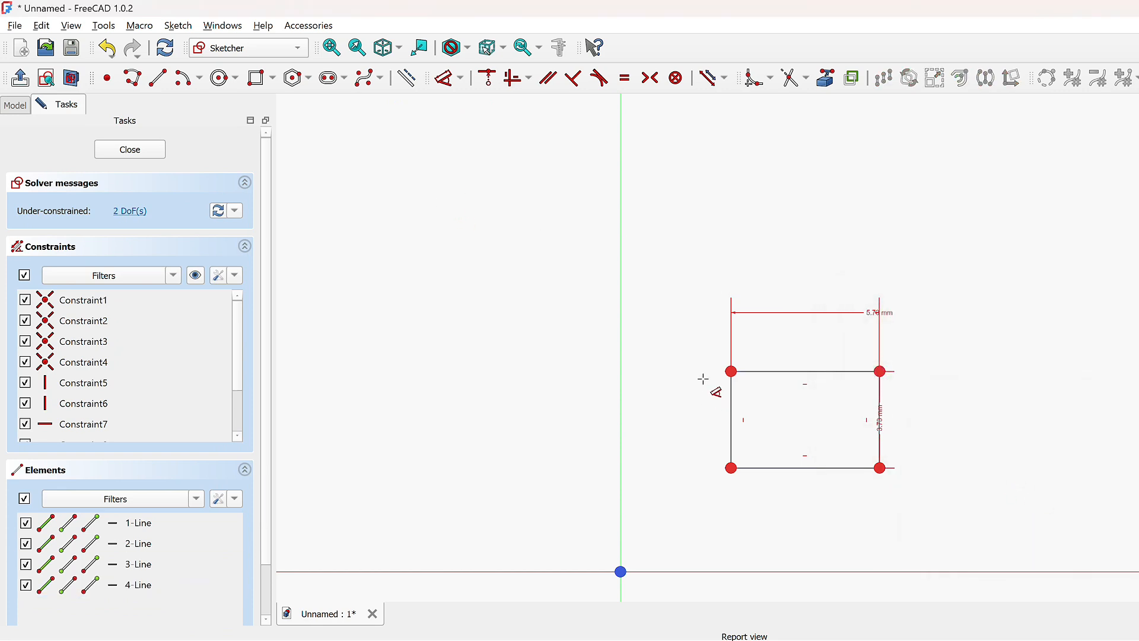
left_click(771, 372)
left_click(620, 279)
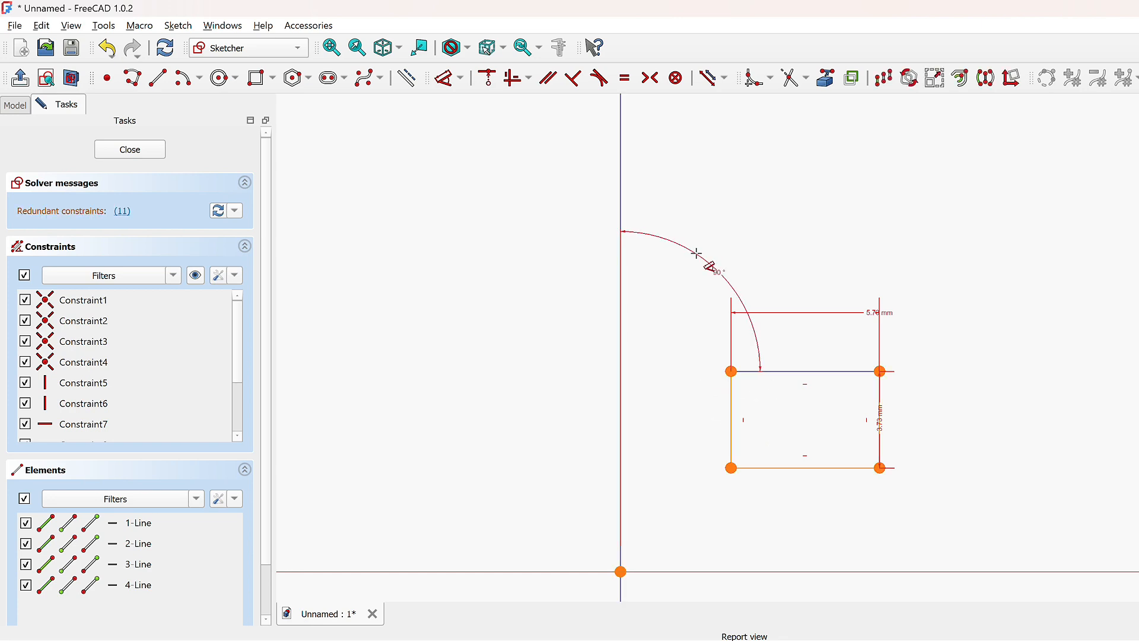
key("Escape")
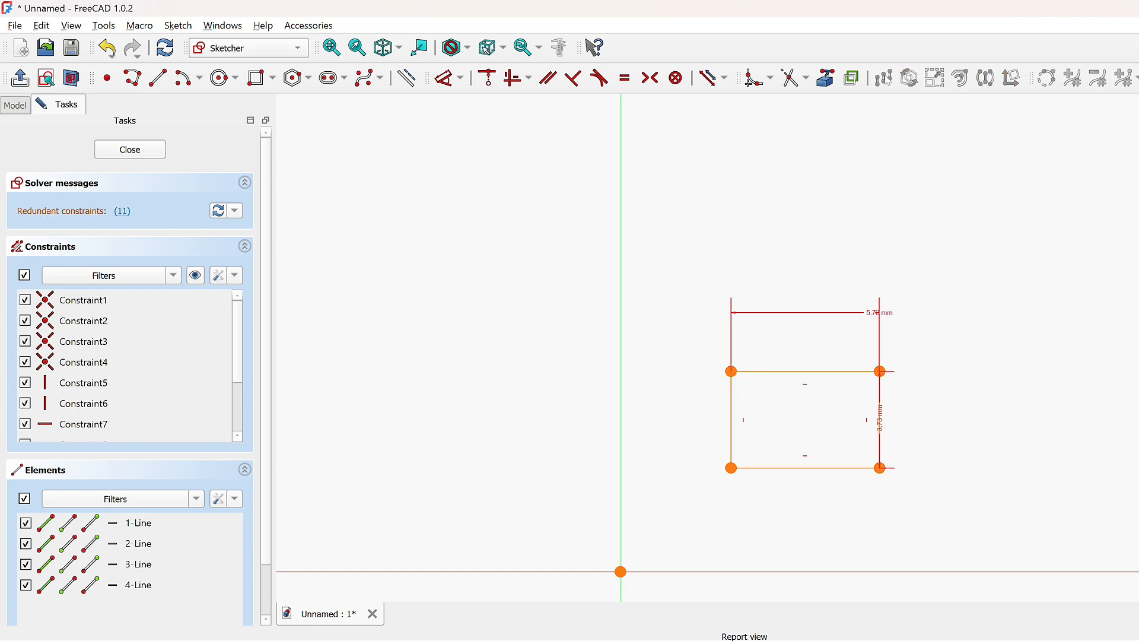
Step: Constrain the rectangle's lower-left corner at 4.27 mm horizontally and 4 mm vertically from the origin
left_click(728, 410)
left_click(749, 353)
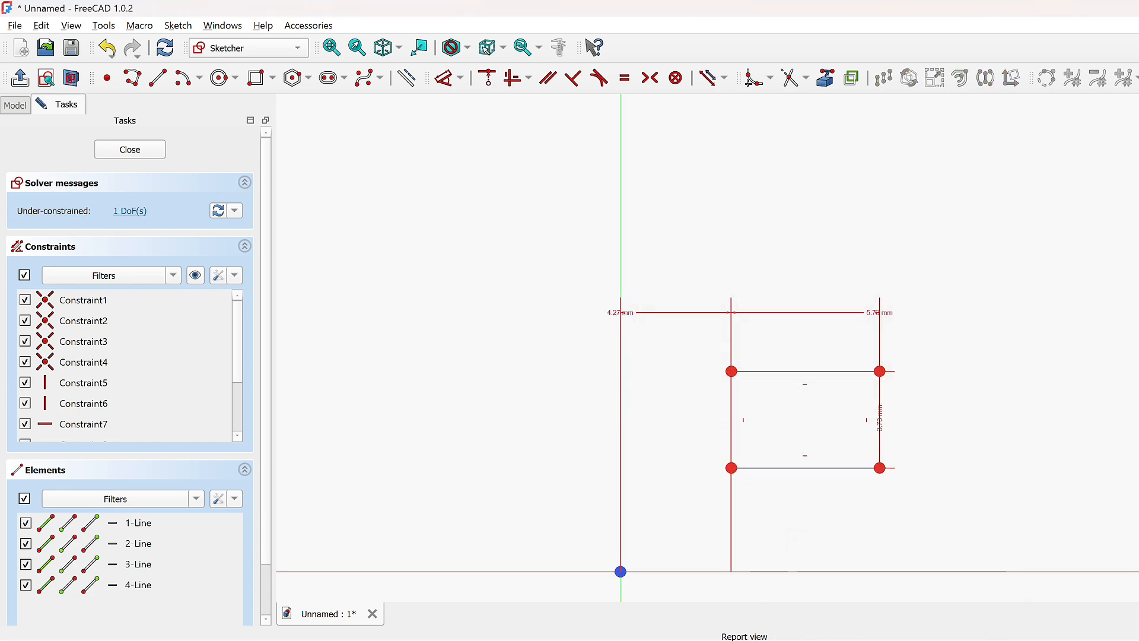
left_click(732, 468)
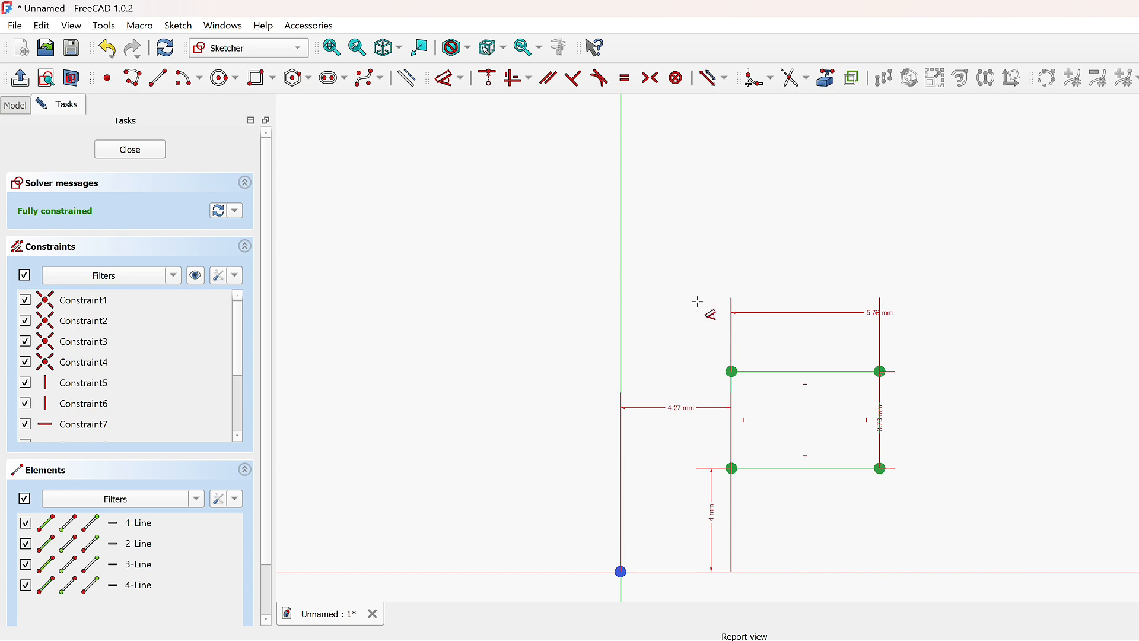
scroll(757, 481, "down", 1)
scroll(758, 480, "up", 2)
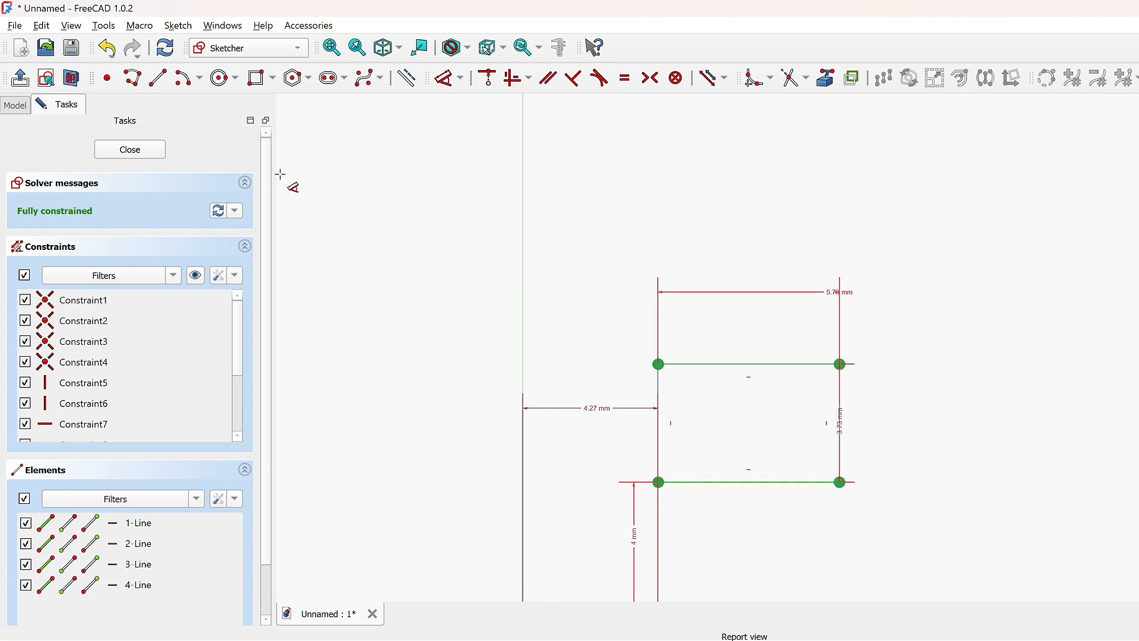
left_click_drag(897, 310, 631, 521)
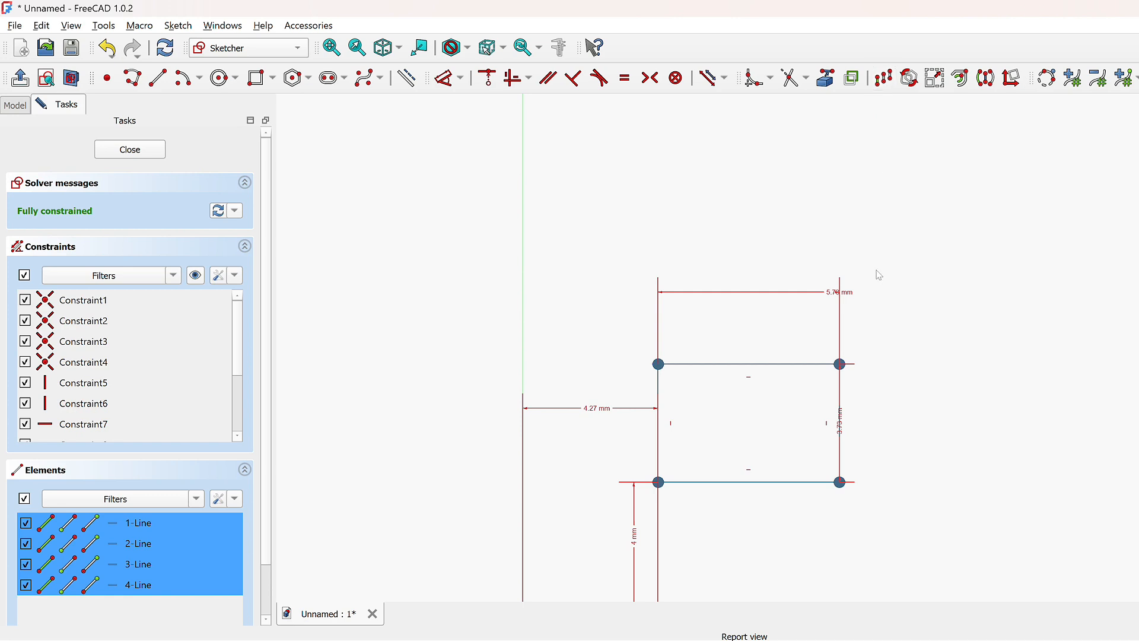
key("w")
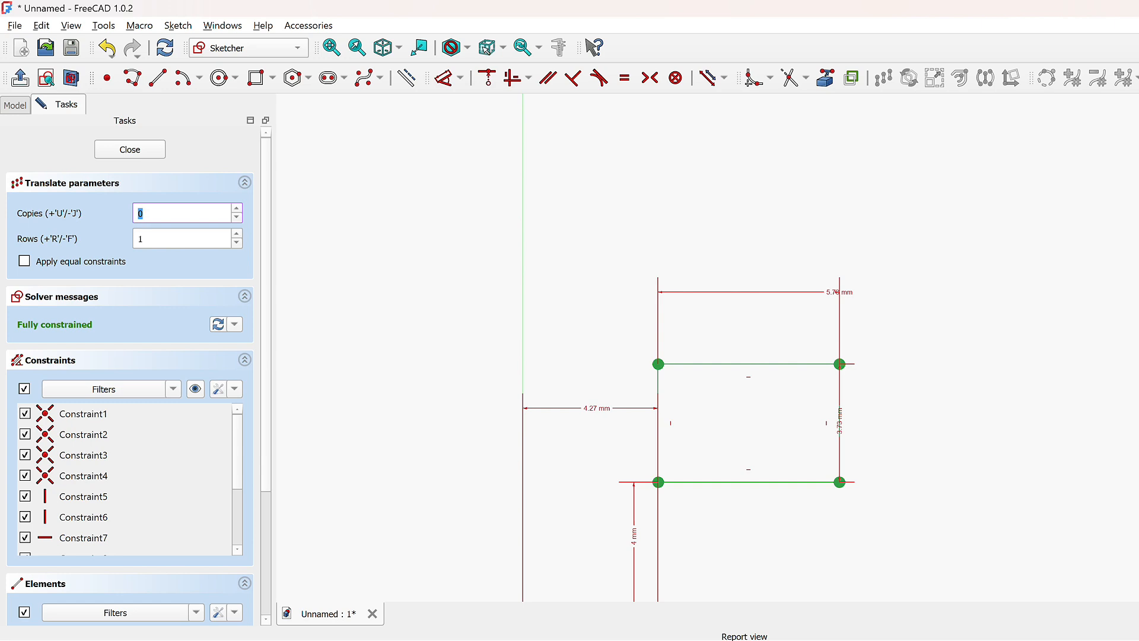
key("Tab")
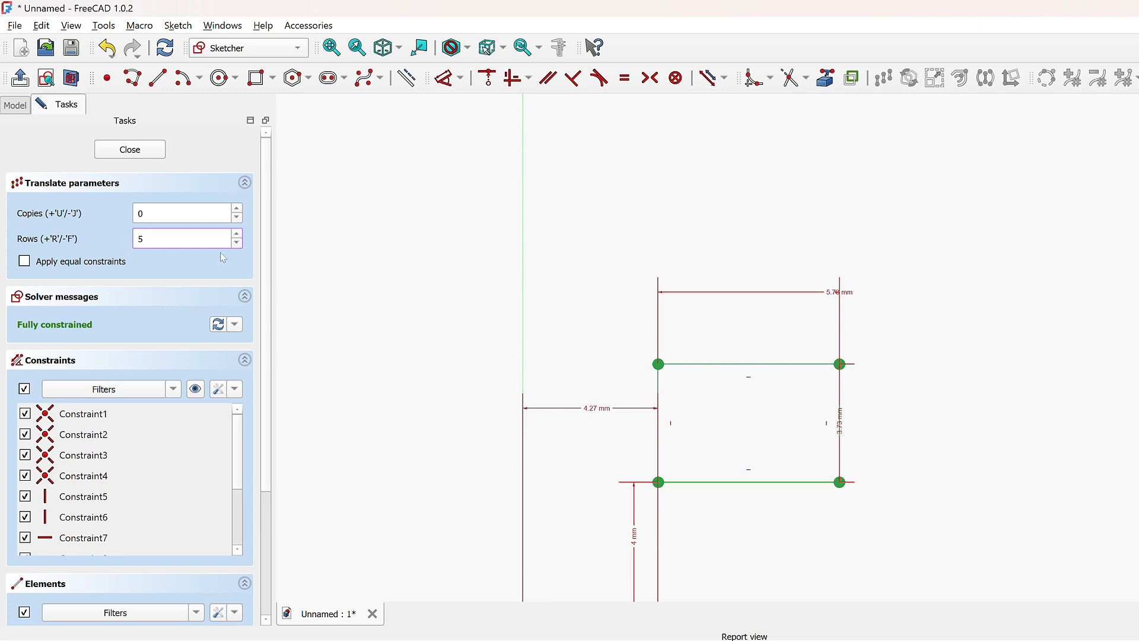
key("Return")
scroll(449, 259, "down", 3)
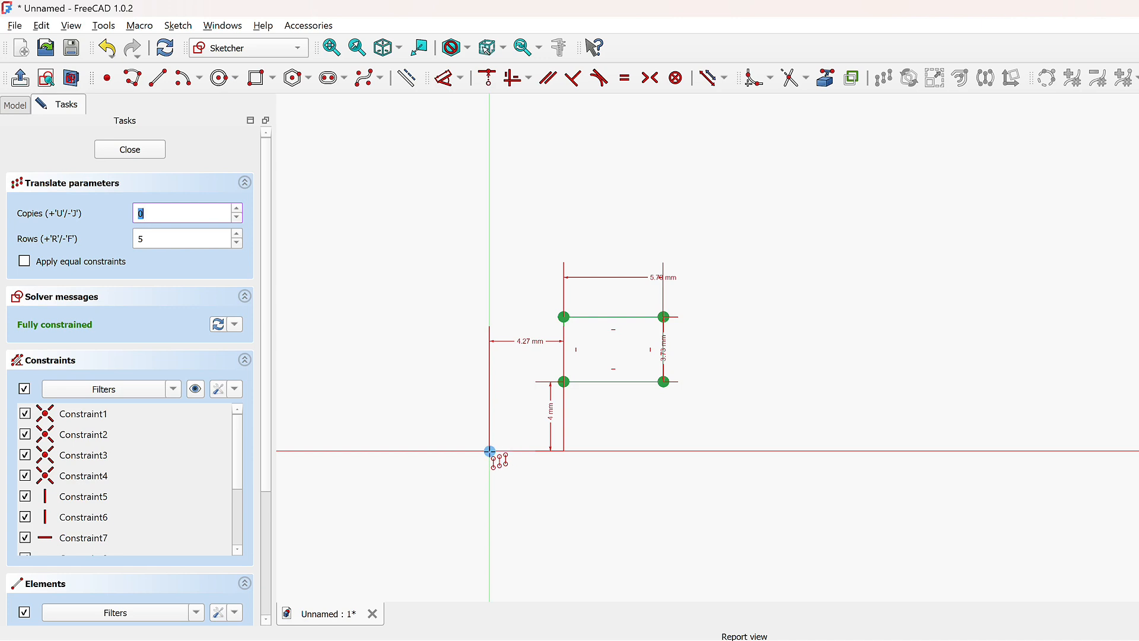
left_click(490, 451)
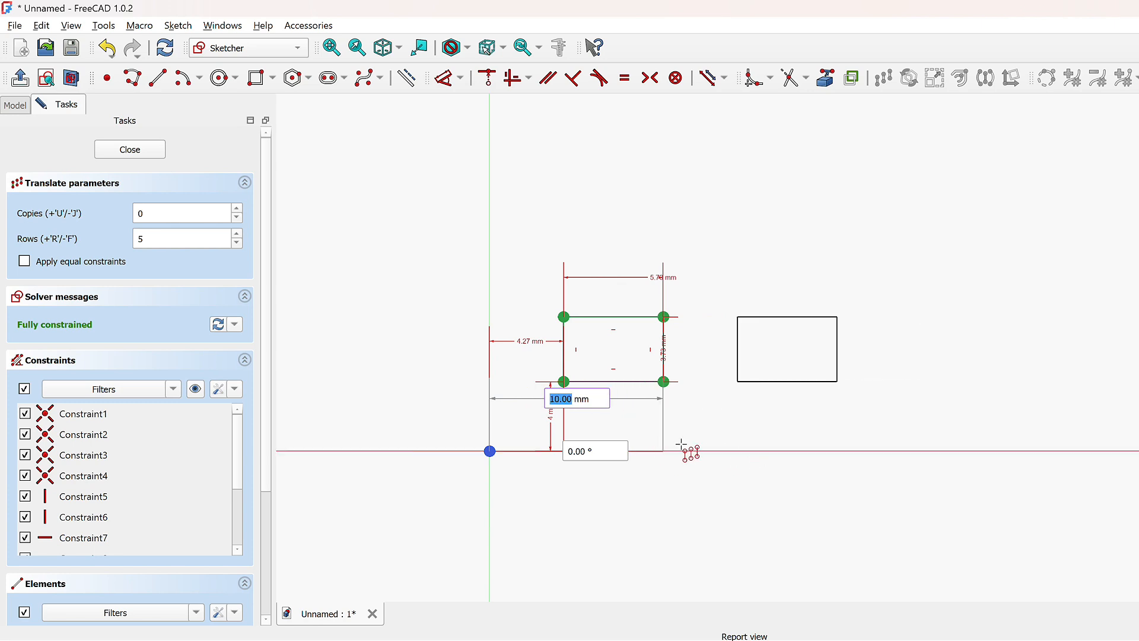
key("Escape")
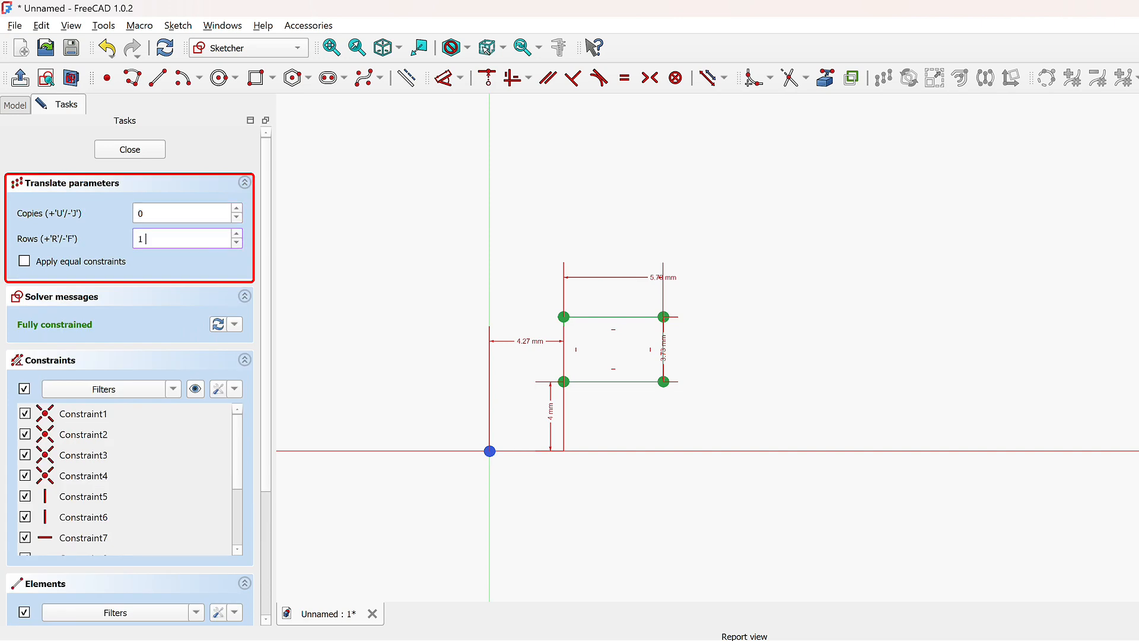
Step: Try a diagonal Translate pattern of the rectangle with 5 rows, using its lower-left corner as the base point
left_click_drag(147, 239, 119, 259)
type("5")
key("Tab")
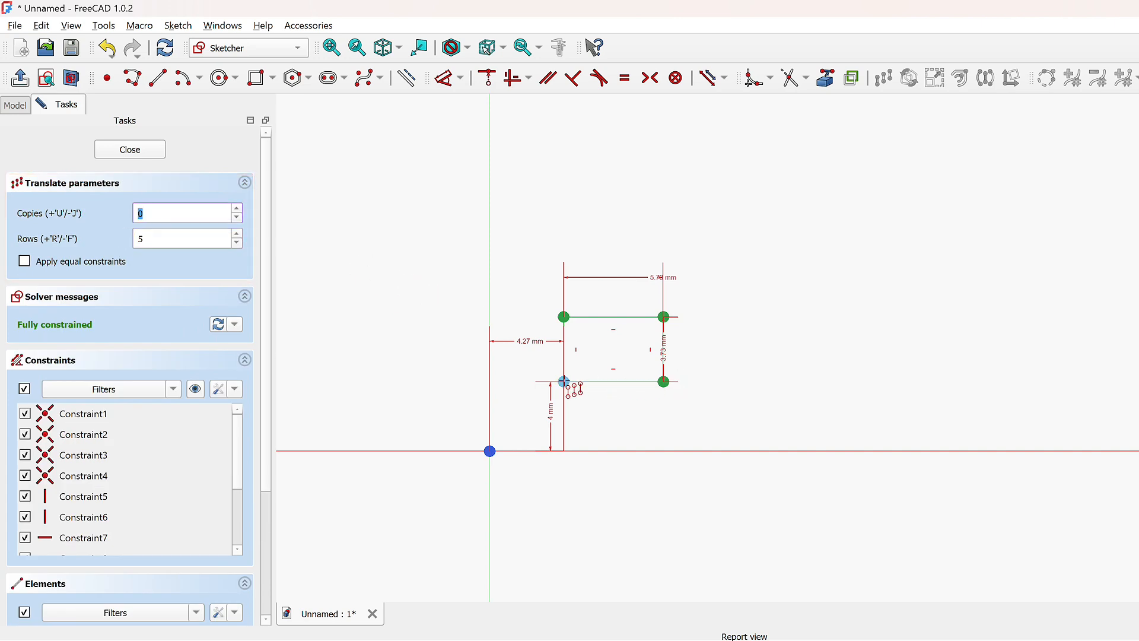
left_click(564, 382)
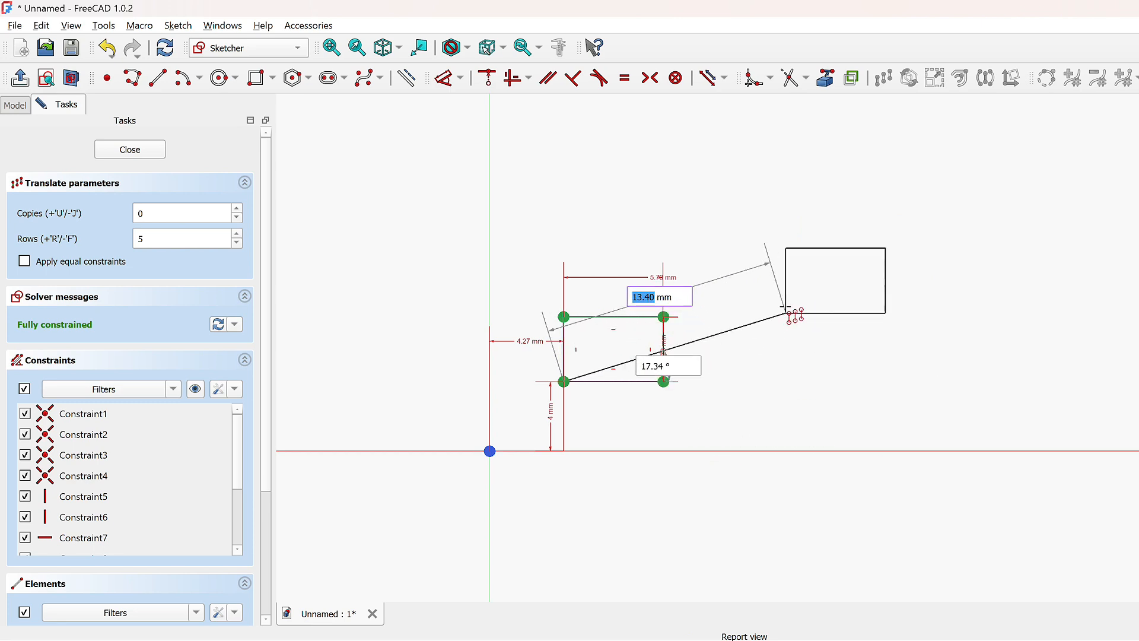
scroll(671, 377, "down", 1)
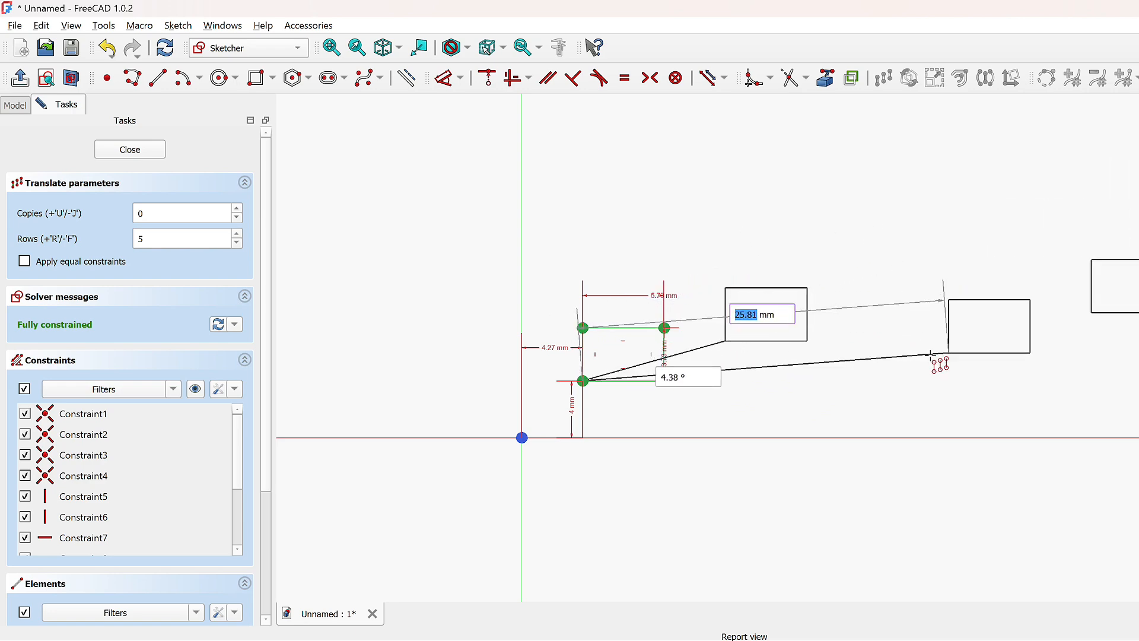
left_click(948, 254)
scroll(598, 343, "down", 2)
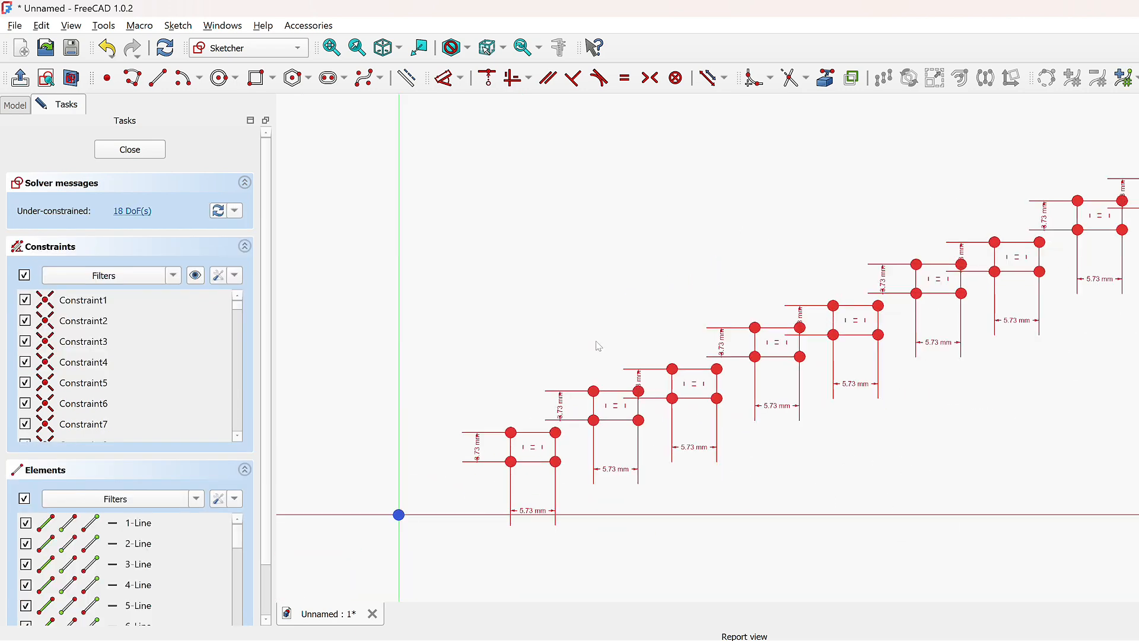
scroll(442, 279, "up", 3)
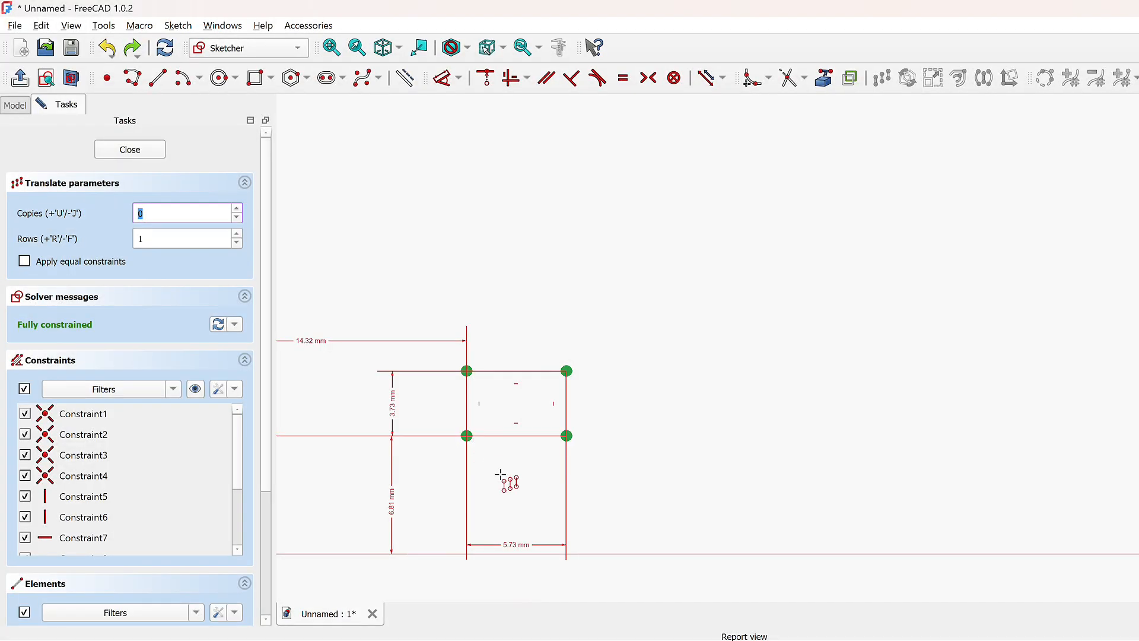
scroll(507, 480, "down", 2)
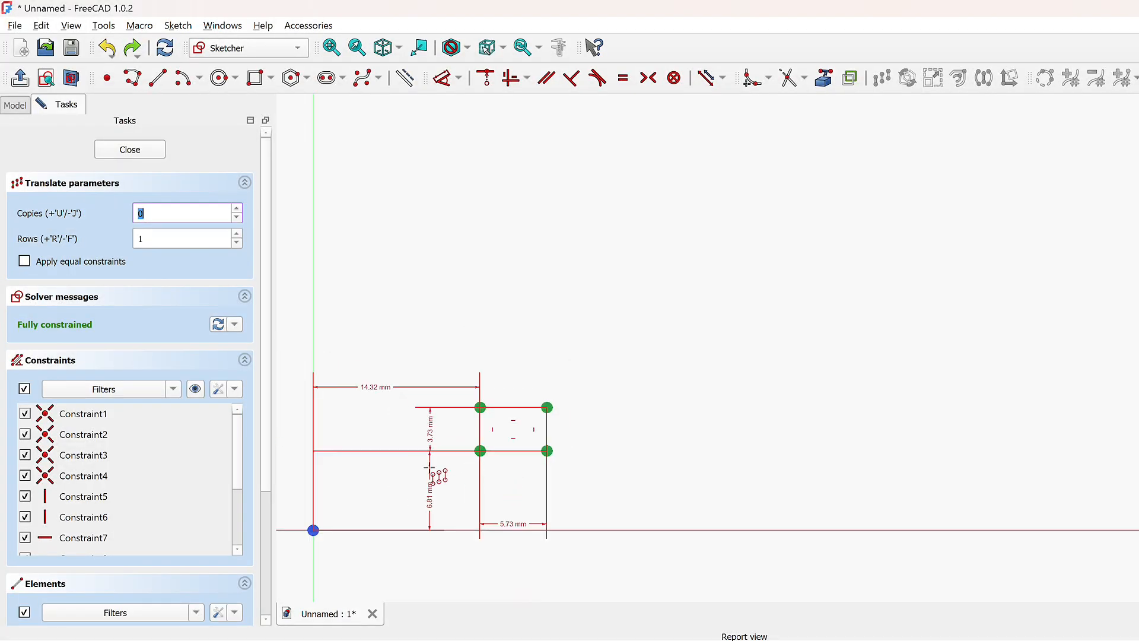
left_click(313, 530)
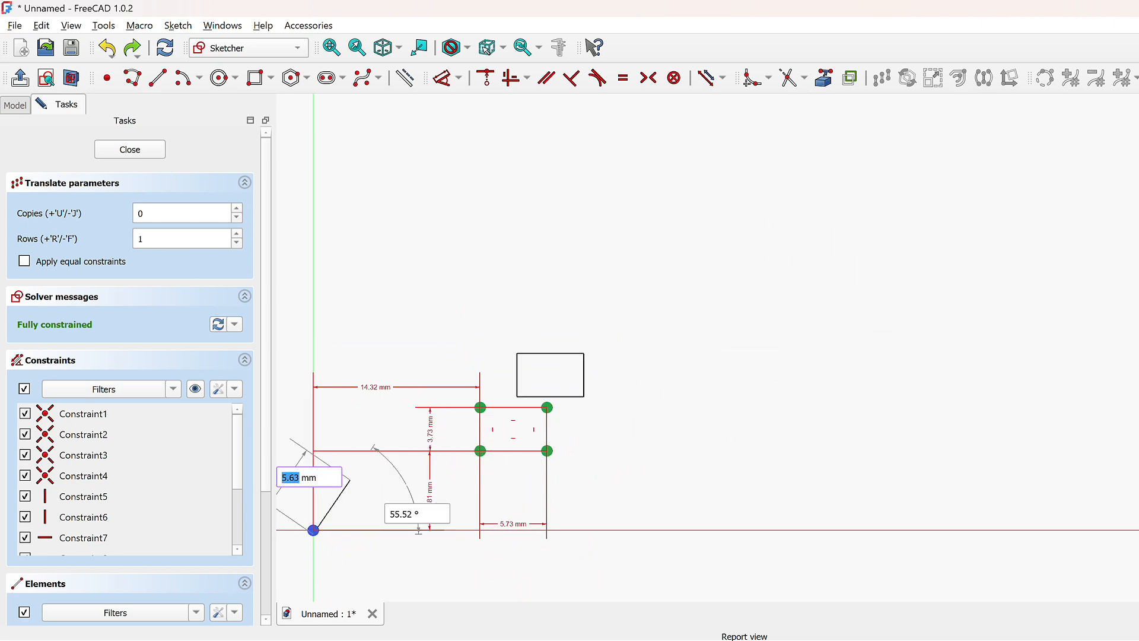
type("5")
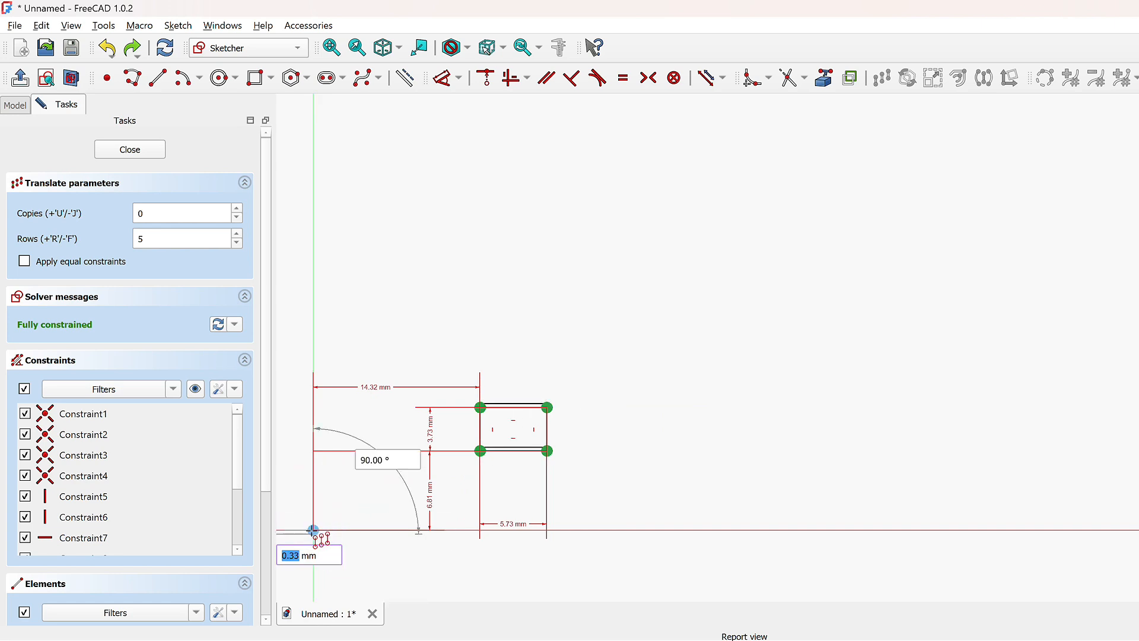
type("0")
key("Tab")
type("0")
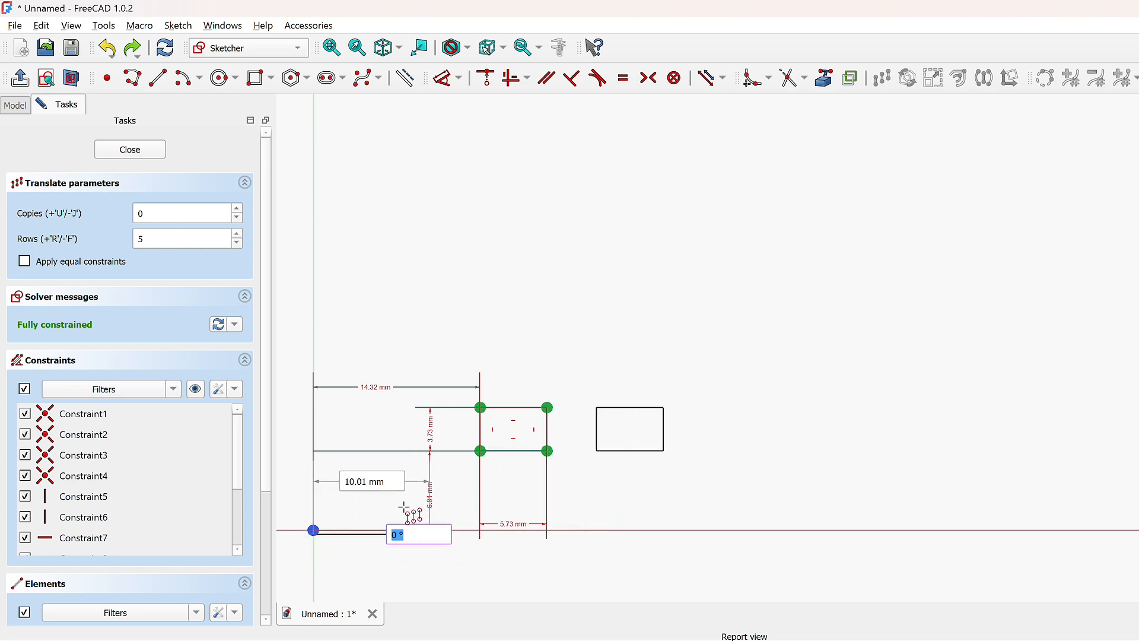
key("Tab")
key("Return")
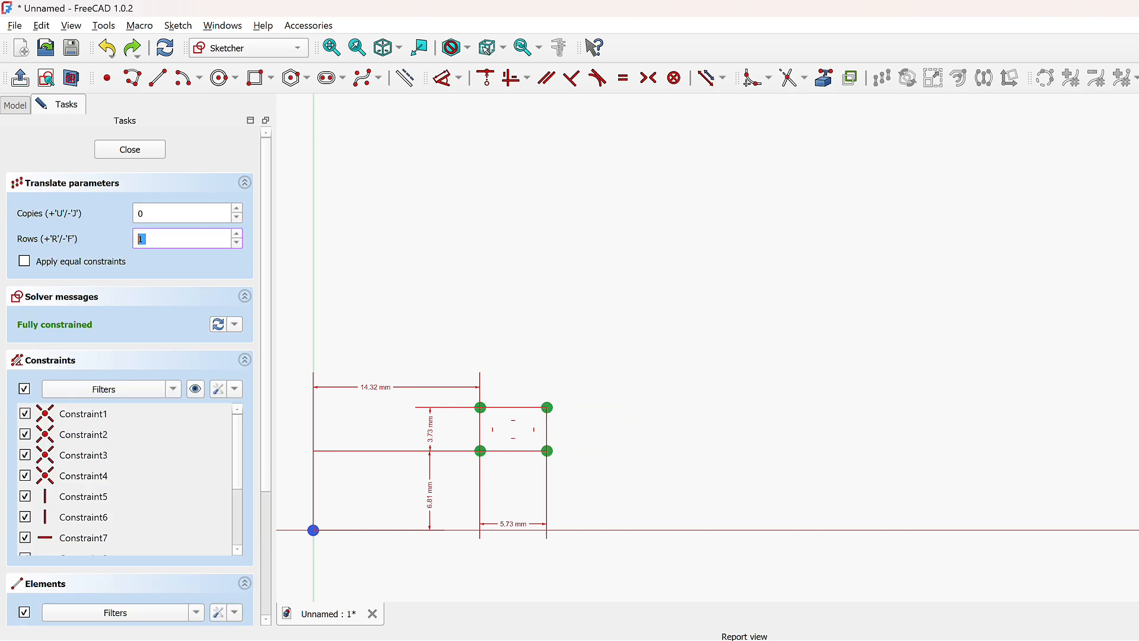
Step: Pattern the rectangle horizontally with Translate, using 5 rows, the origin as base point, 10 mm spacing and a 0° angle
type("5")
key("Tab")
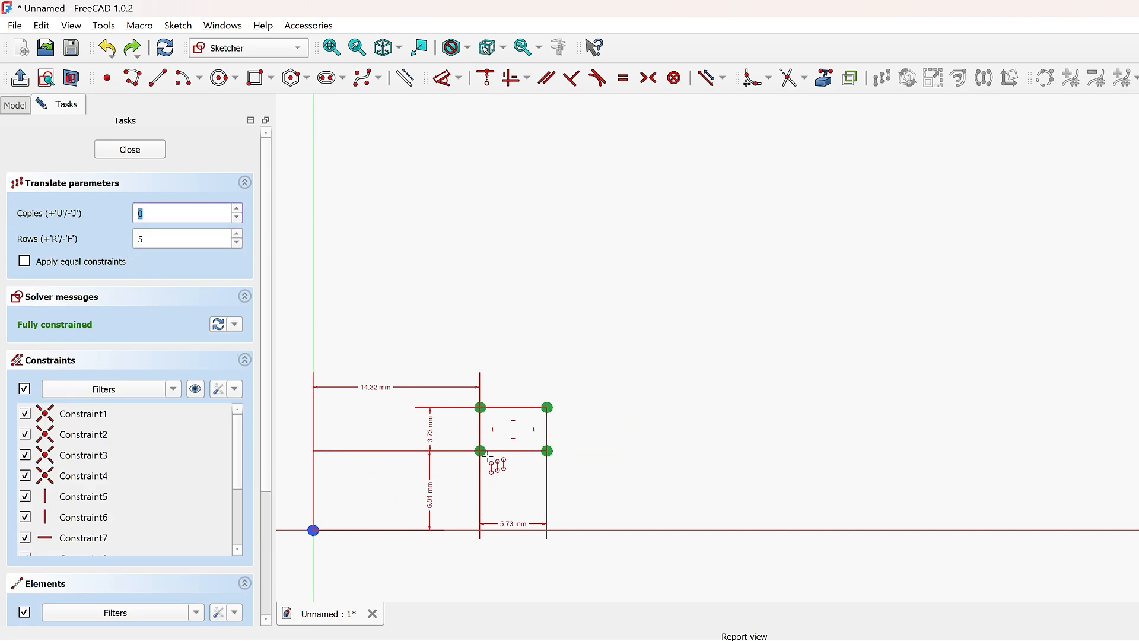
left_click(314, 530)
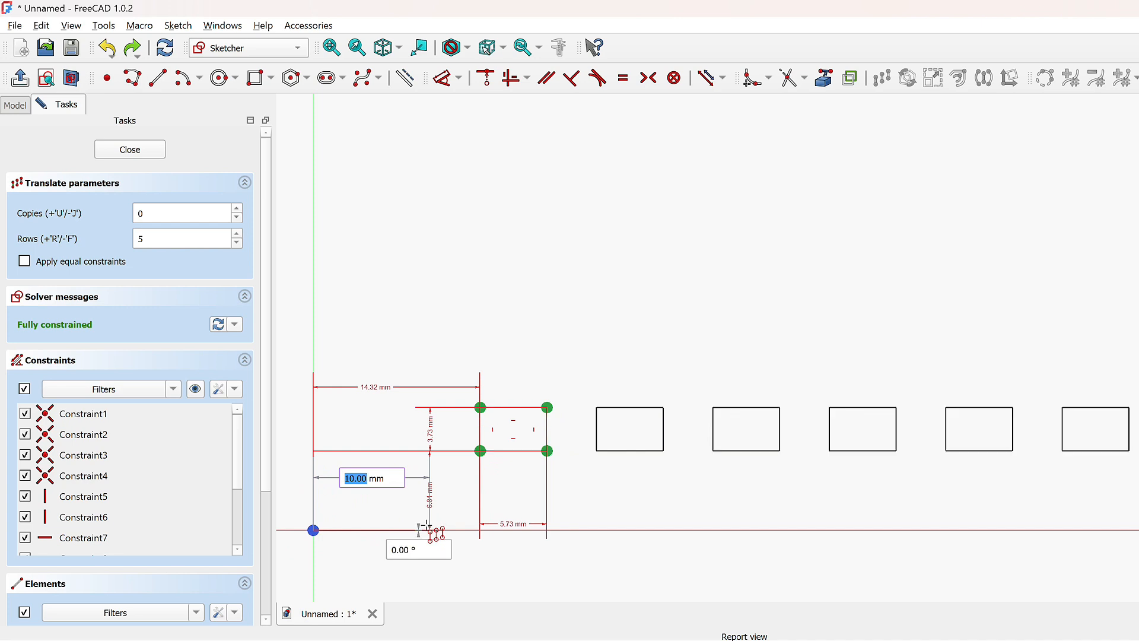
left_click(426, 526)
scroll(1132, 488, "up", 5)
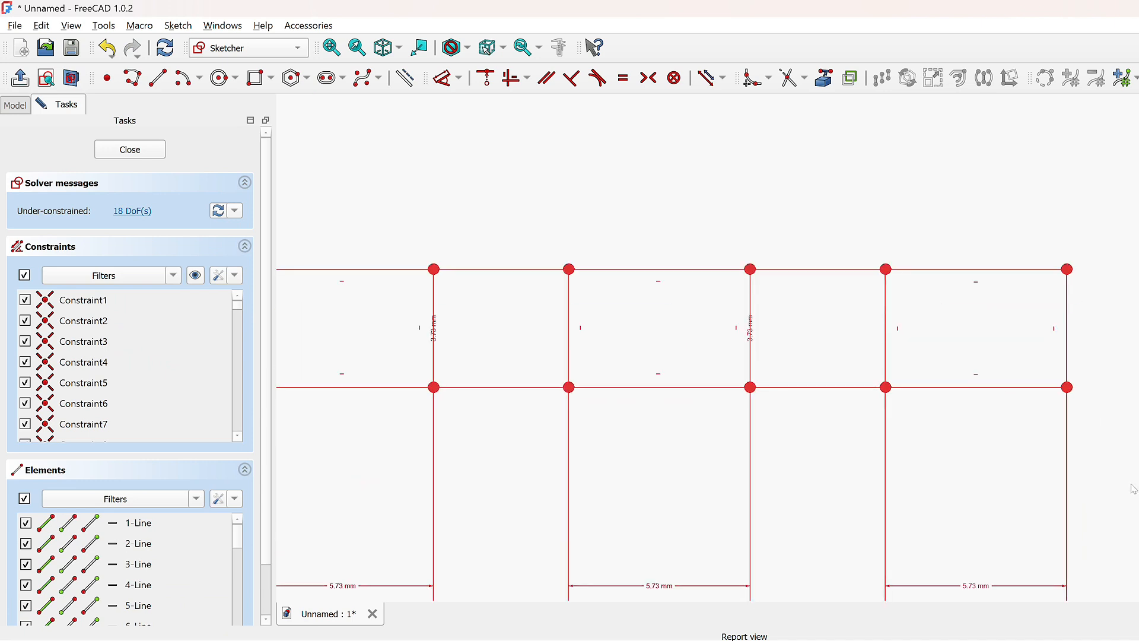
scroll(1131, 489, "down", 3)
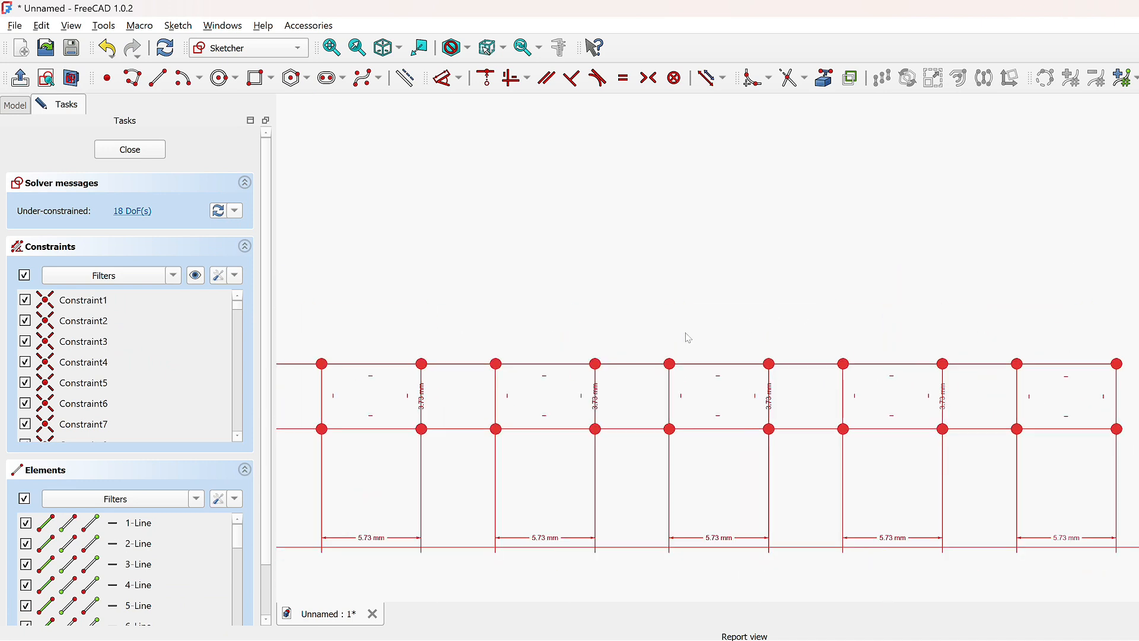
Step: Check the patterned rectangles by selecting them all, clear the selection and undo the horizontal Translate pattern
scroll(579, 421, "down", 5)
scroll(469, 356, "up", 5)
mouse_move(331, 308)
left_mouse_down()
mouse_move(1138, 541)
mouse_move(1138, 588)
mouse_move(1138, 562)
left_mouse_up()
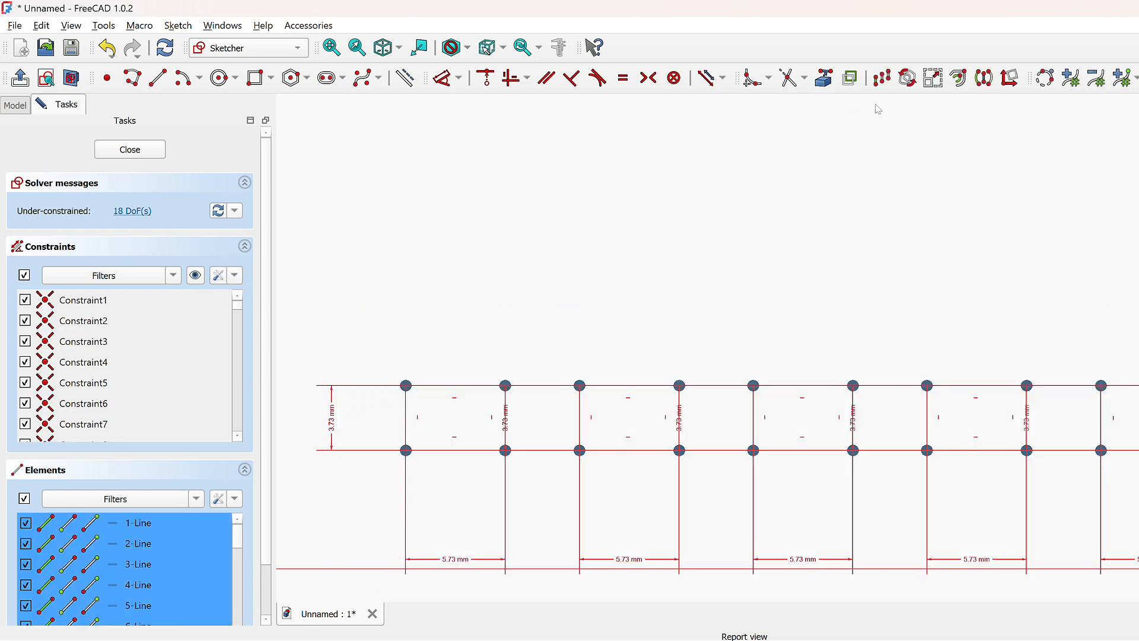
left_click(719, 233)
key("ctrl+z")
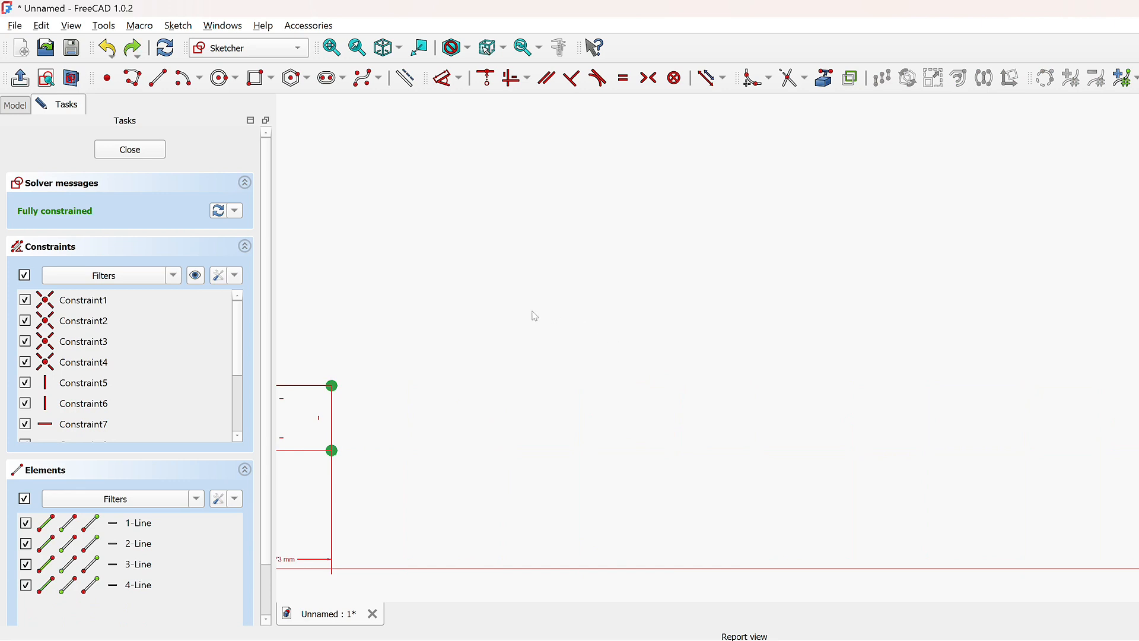
Step: Try a Translate pattern of the rectangle's four edges with 5 rows and equal constraints applied
scroll(722, 402, "down", 3)
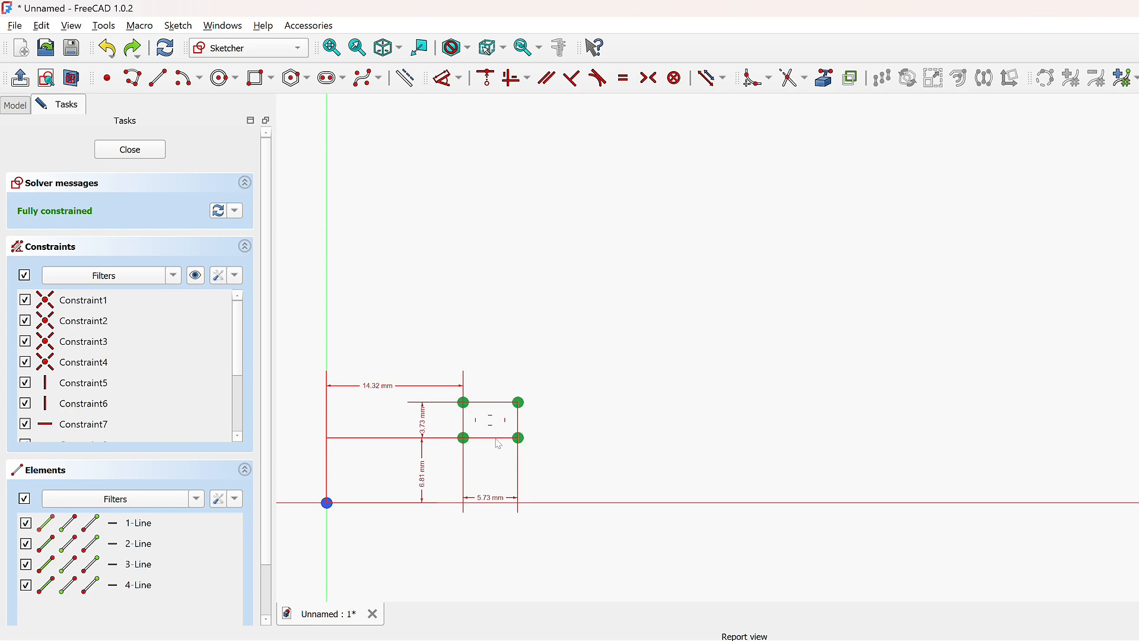
left_click(520, 427)
left_click(502, 404)
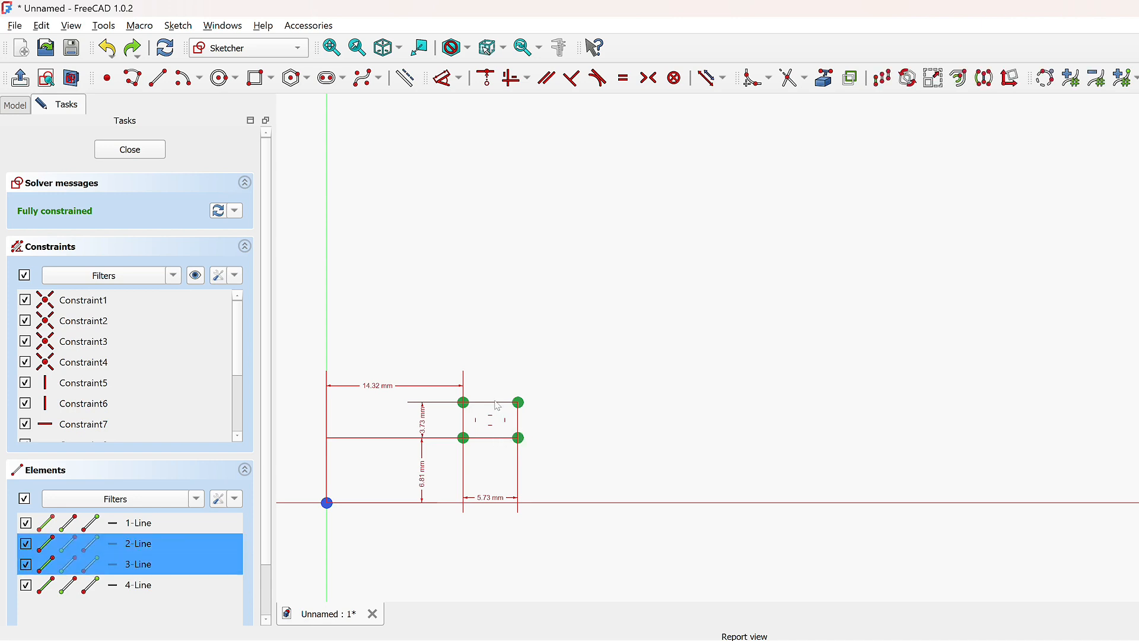
left_click(461, 418)
left_click(465, 422)
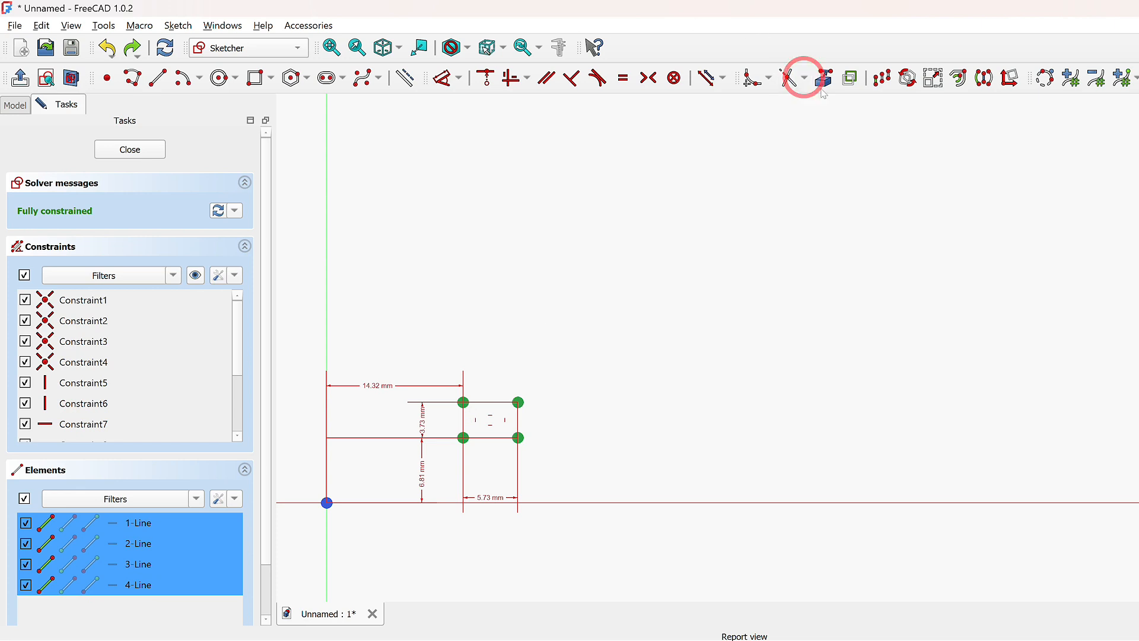
left_click(882, 77)
type("5")
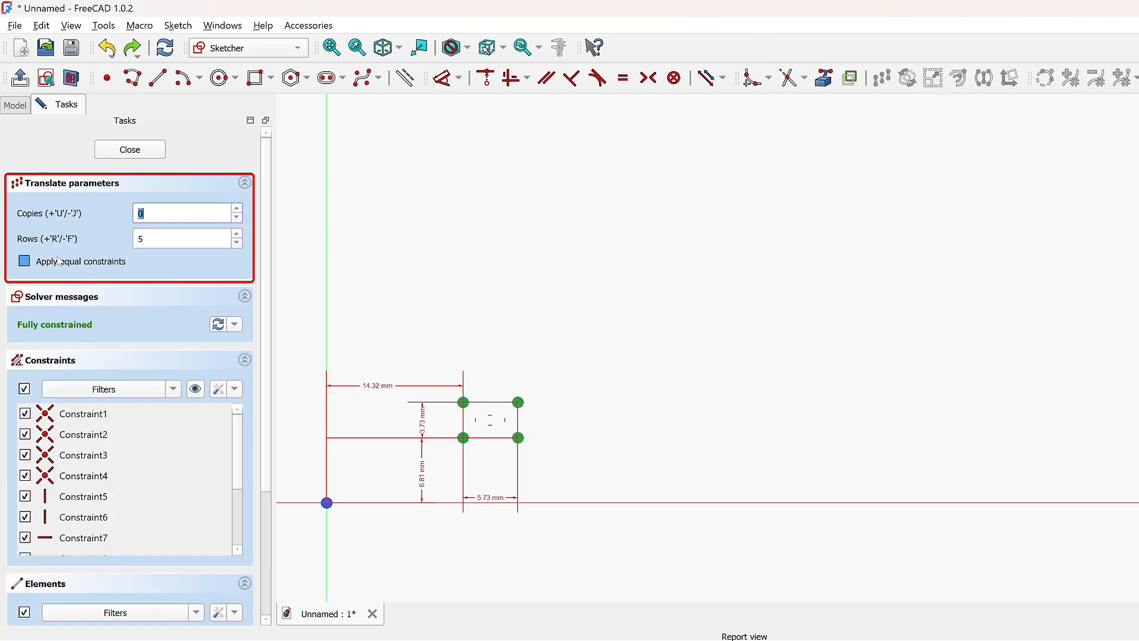
left_click(24, 261)
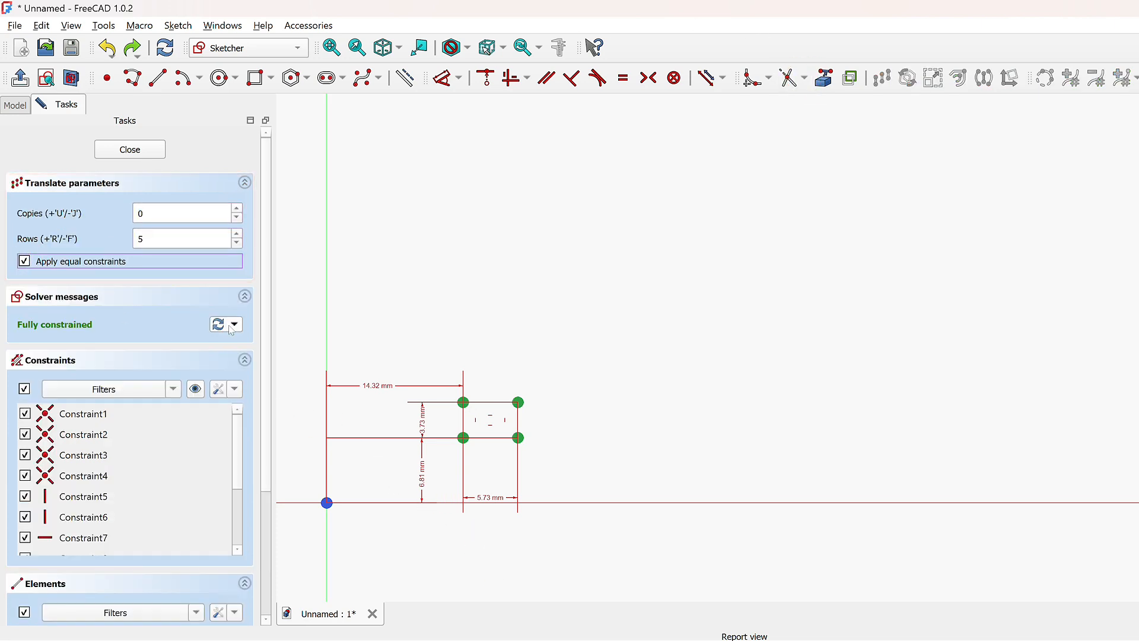
Step: Use the origin as the base point, lay out the pattern horizontally at 0°, raise the copies to 1 and place it
scroll(453, 475, "up", 4)
scroll(842, 445, "down", 3)
scroll(567, 432, "up", 4)
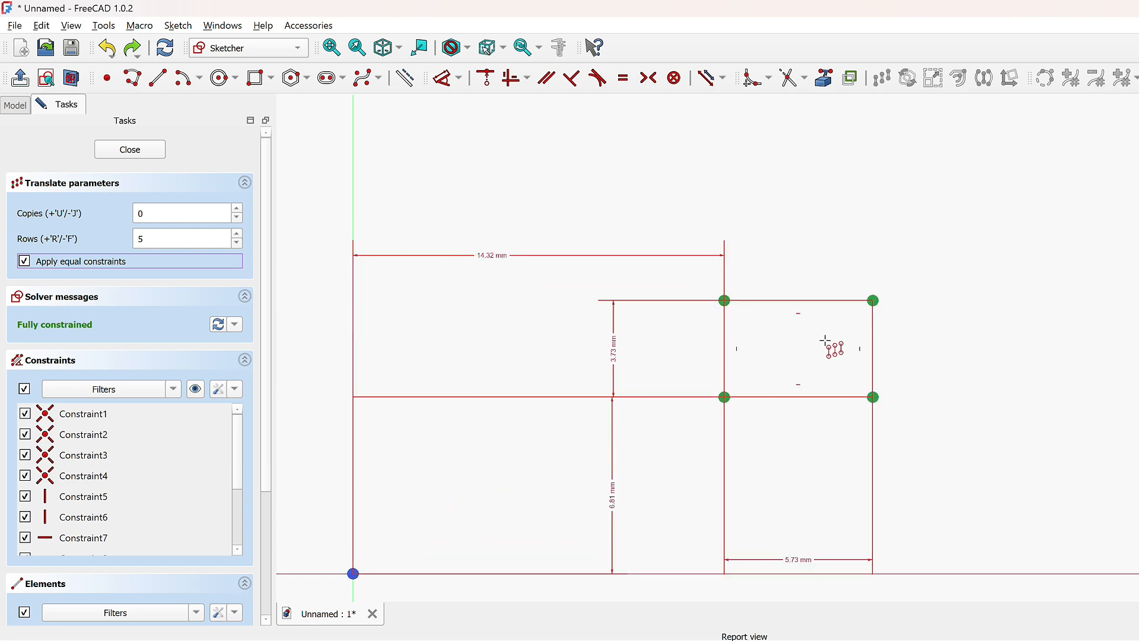
left_click(353, 574)
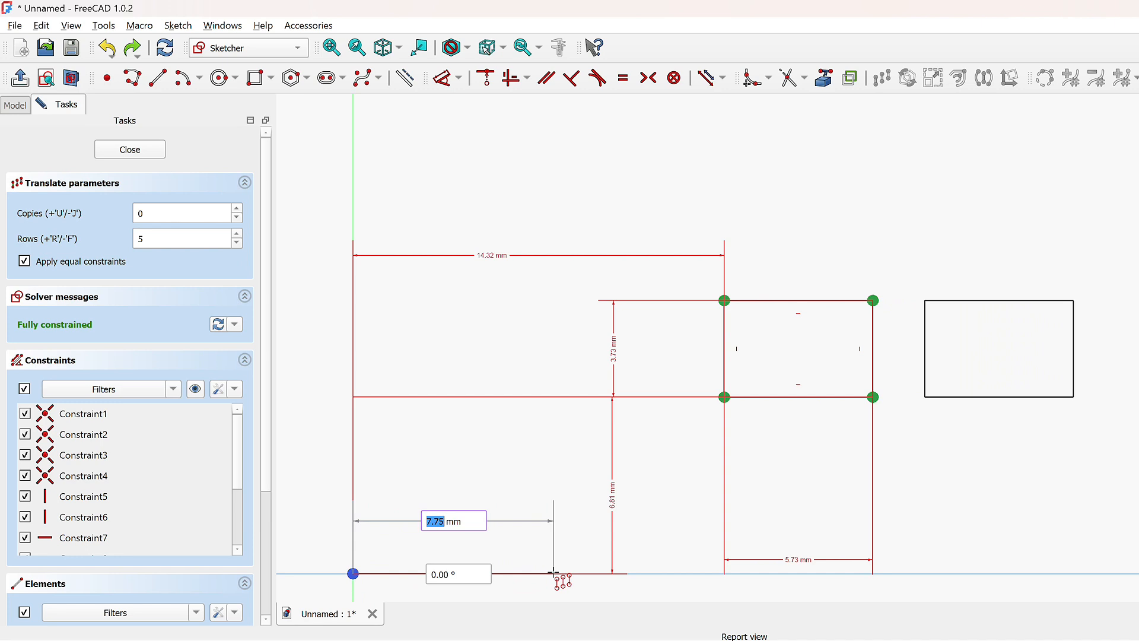
scroll(492, 474, "down", 4)
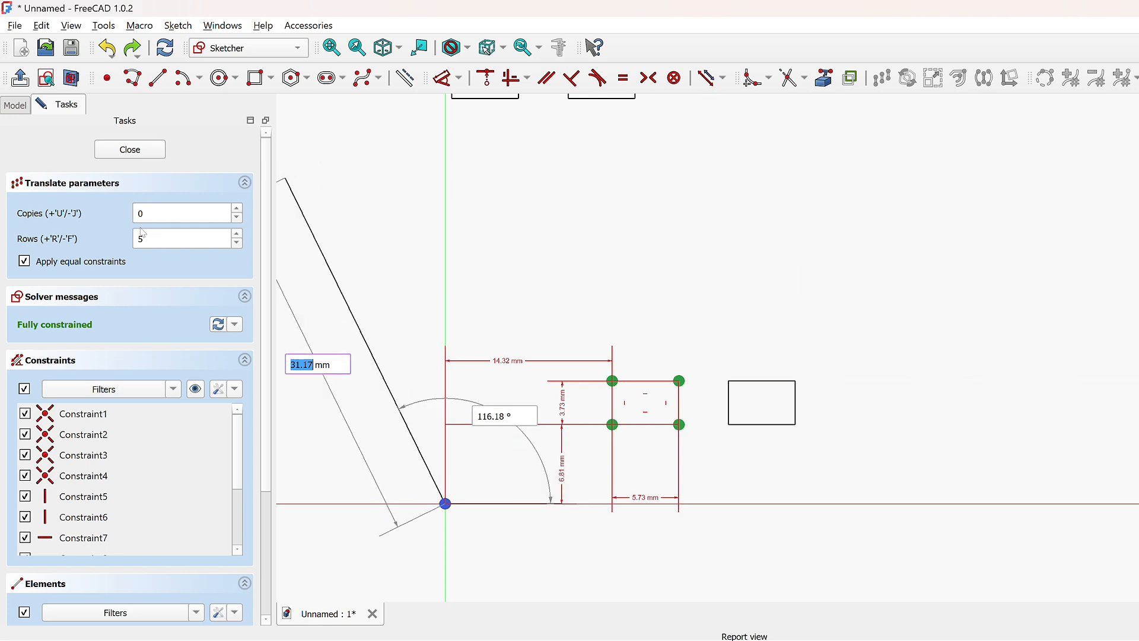
left_click_drag(149, 213, 131, 213)
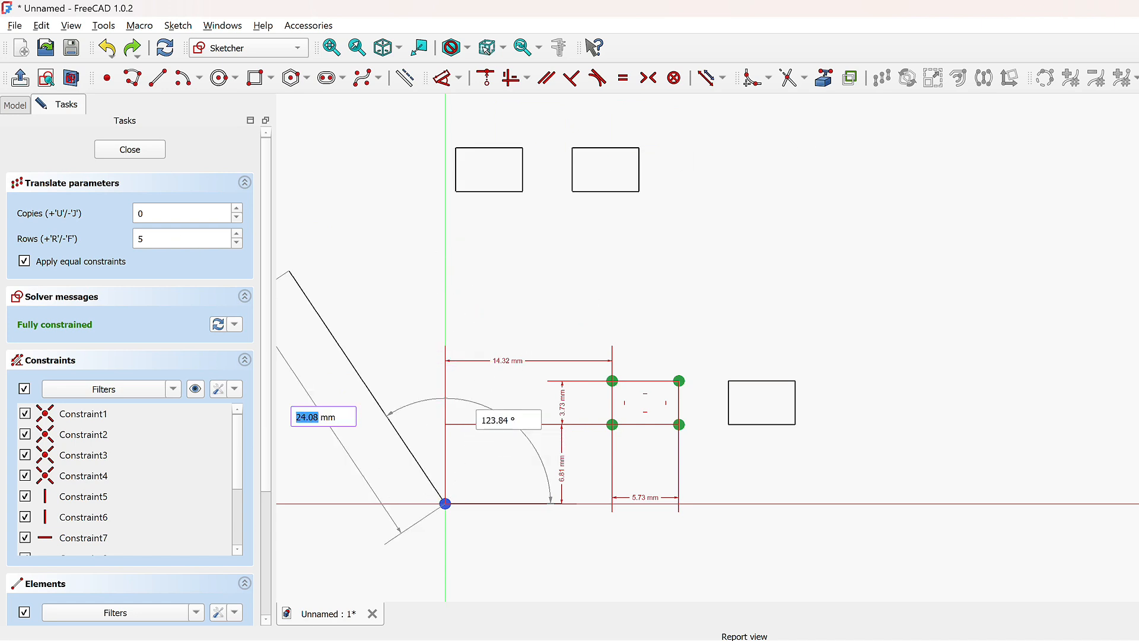
left_click(238, 209)
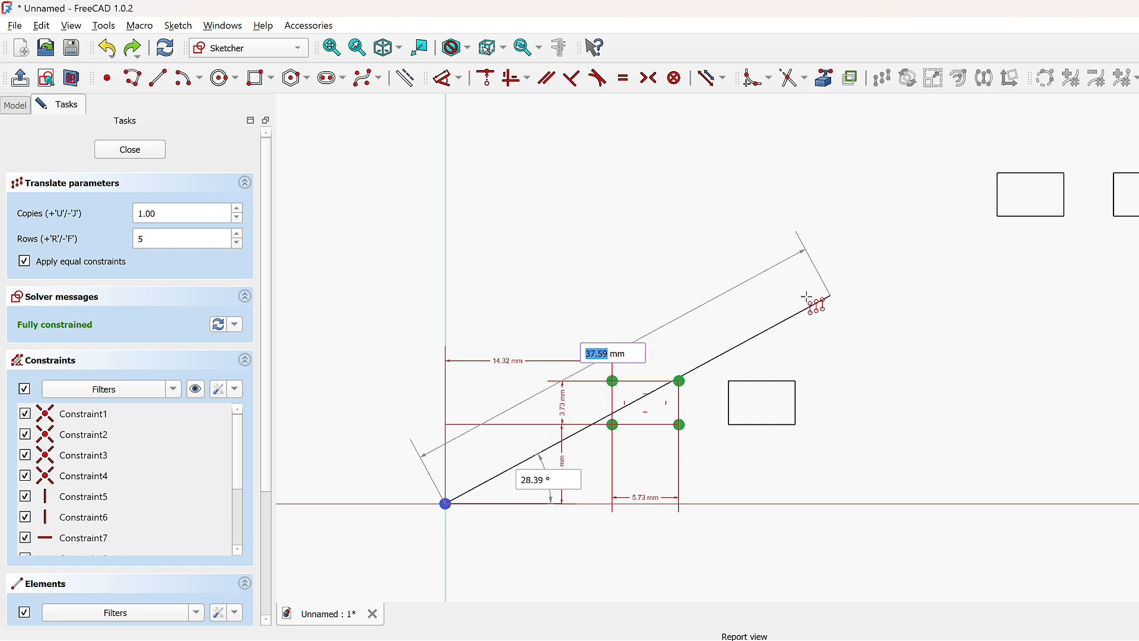
left_click(561, 508)
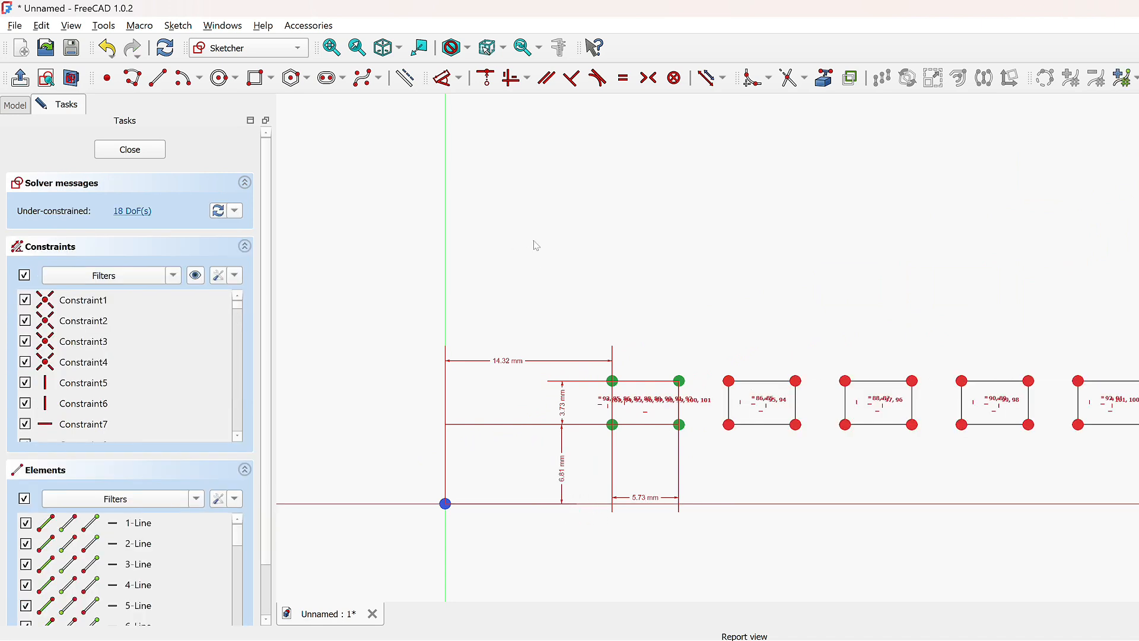
Step: Examine the equality constraints applied to the original rectangle and its copies
scroll(559, 281, "up", 1)
scroll(560, 281, "down", 2)
scroll(1012, 346, "up", 3)
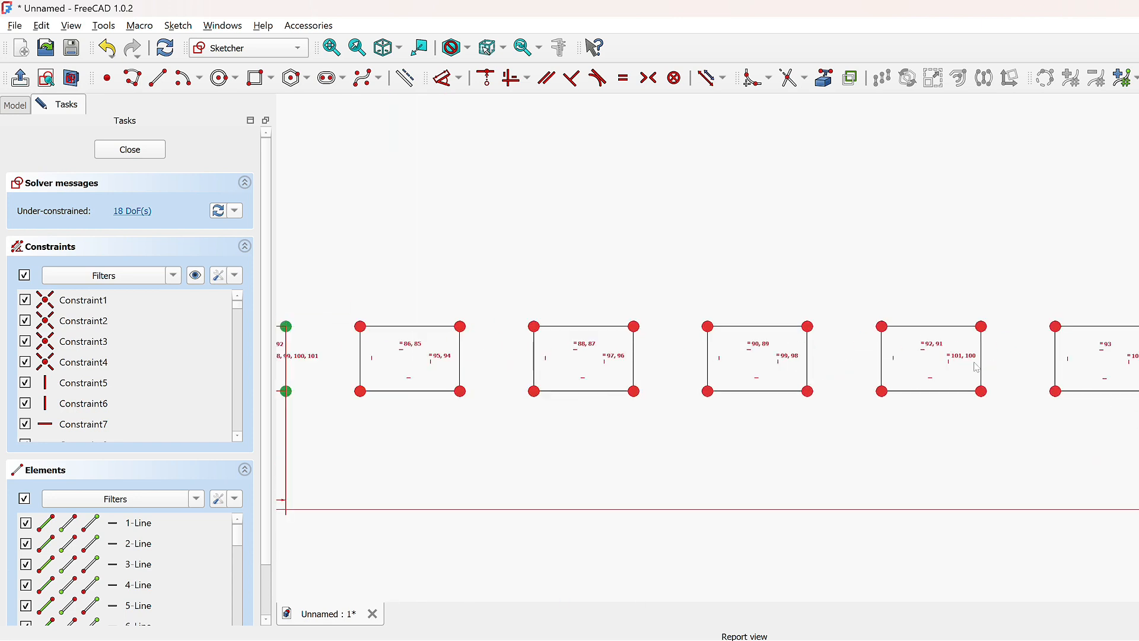
scroll(1134, 519, "down", 2)
scroll(565, 378, "up", 7)
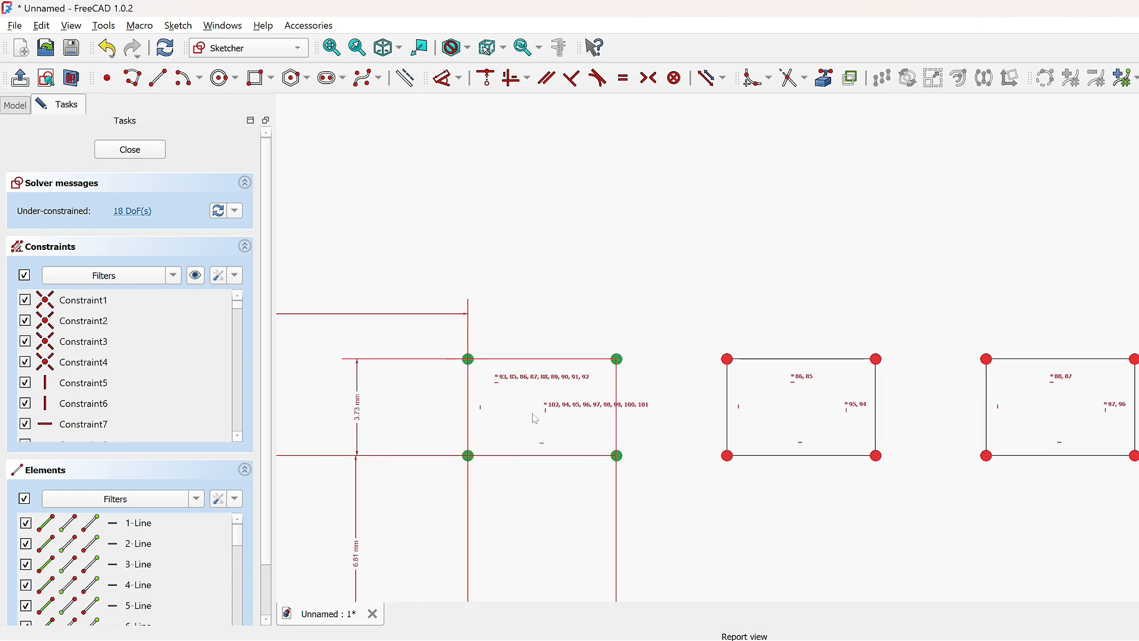
scroll(553, 328, "down", 1)
scroll(553, 328, "down", 1)
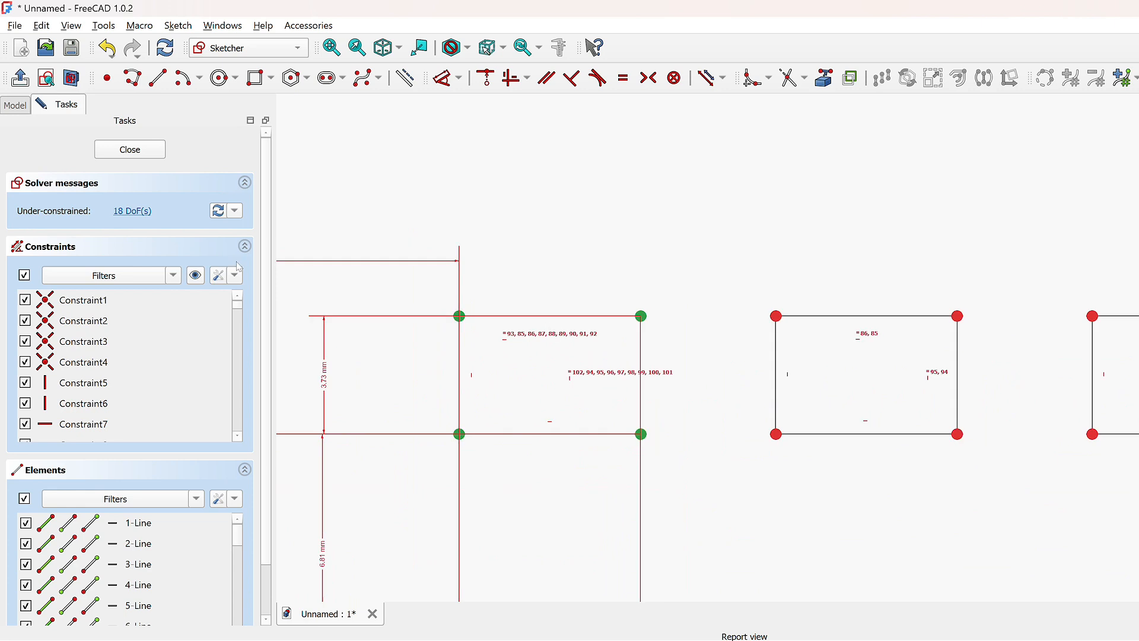
Step: Hide all sketch constraints to view the bare copies, and undo the Translate pattern
left_click(196, 275)
scroll(443, 414, "down", 3)
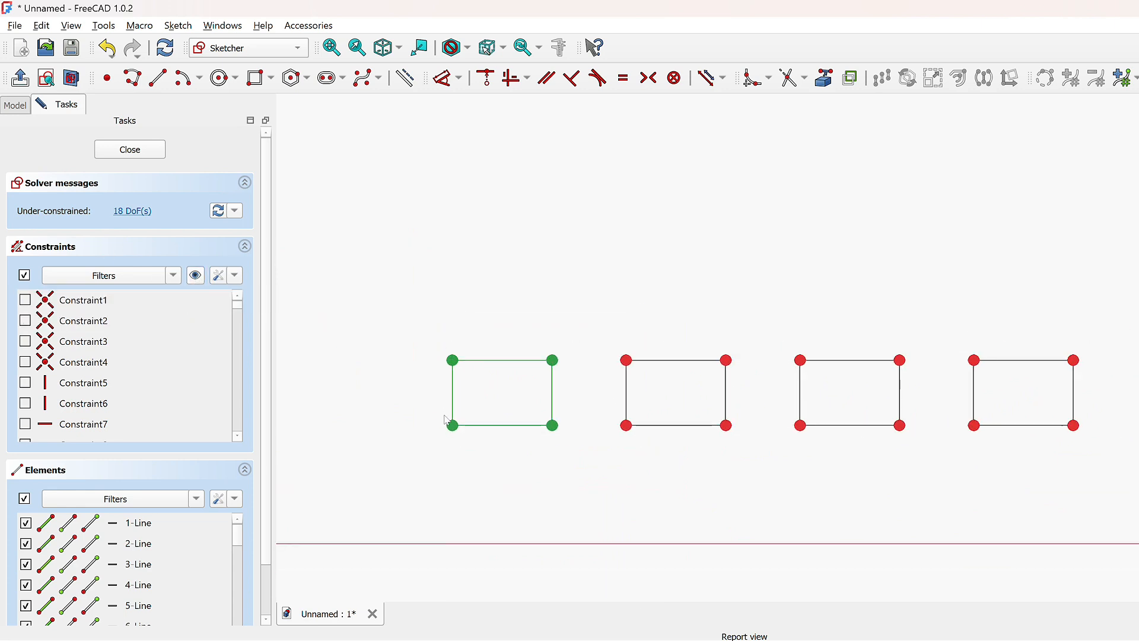
scroll(443, 414, "down", 1)
scroll(528, 338, "up", 1)
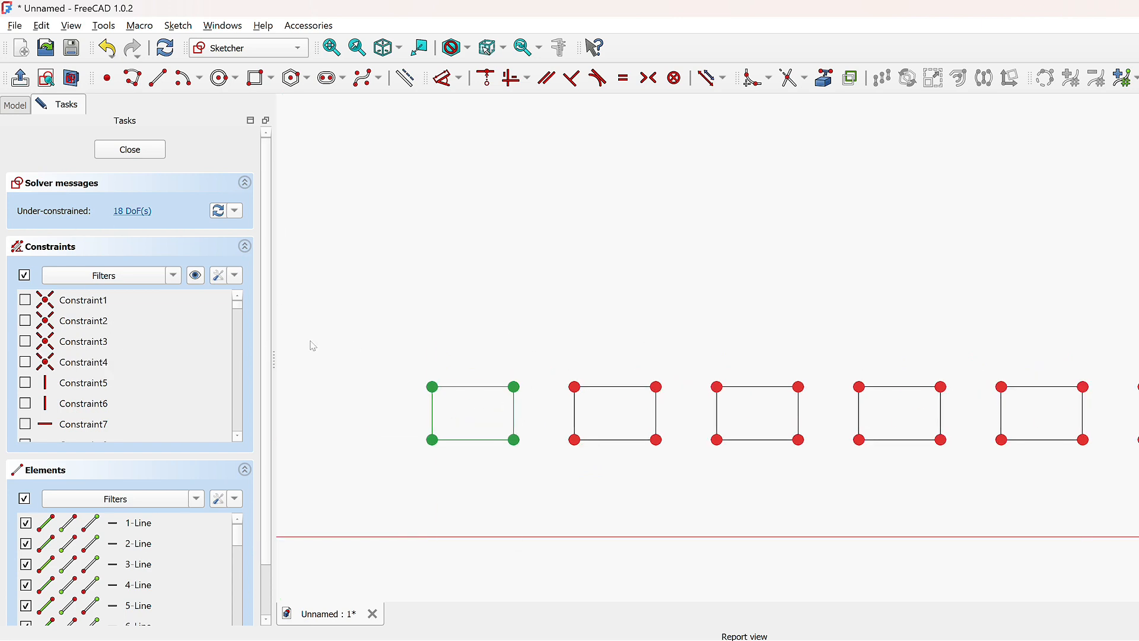
key("ctrl+z")
Step: Begin a Translate pattern of the whole rectangle, using the origin as the base point
left_click_drag(420, 366, 560, 476)
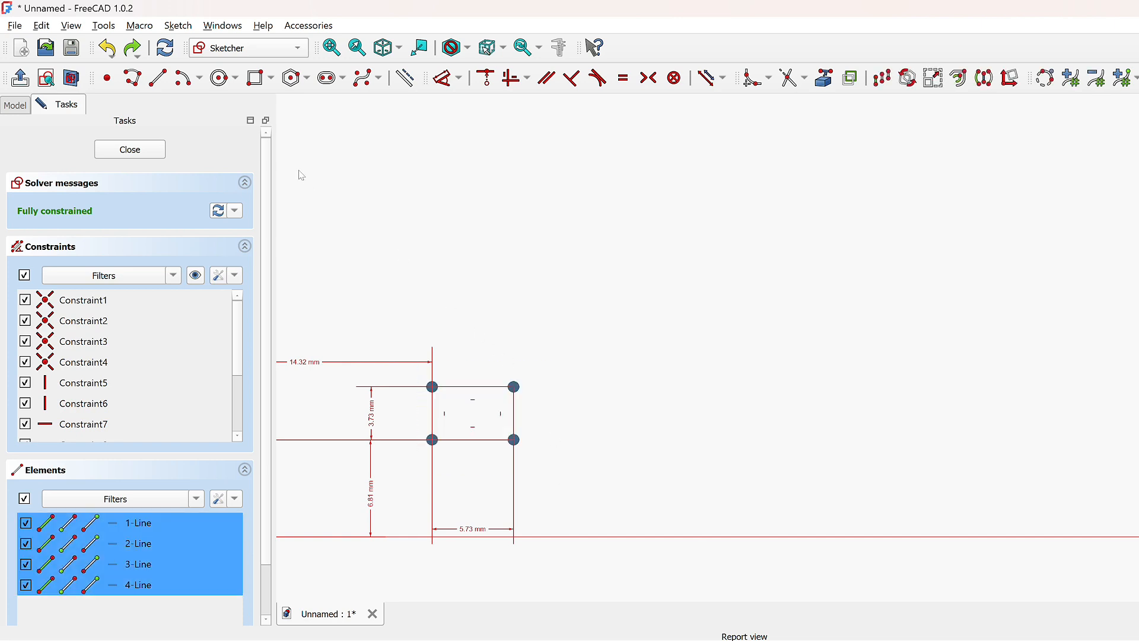
left_click(883, 77)
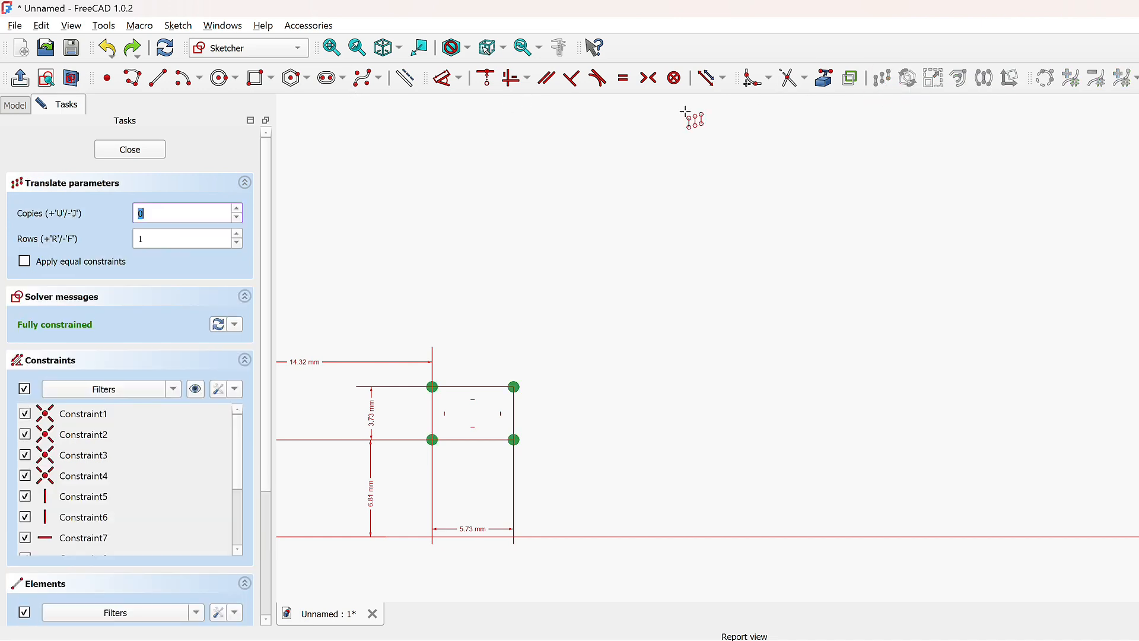
scroll(804, 394, "down", 2)
scroll(463, 469, "up", 1)
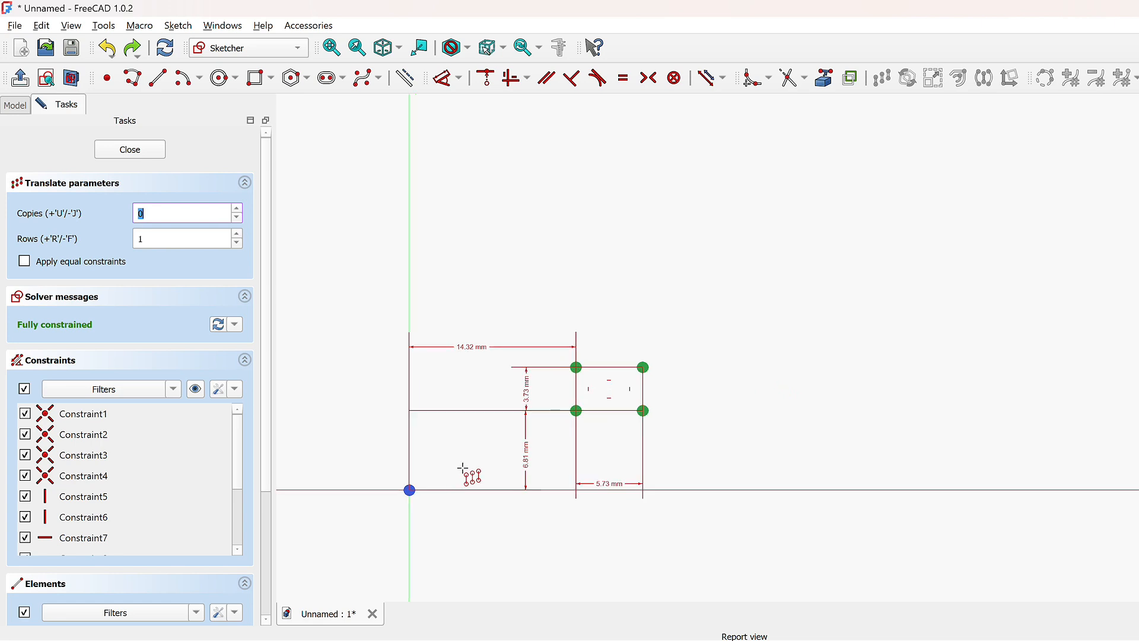
left_click(410, 490)
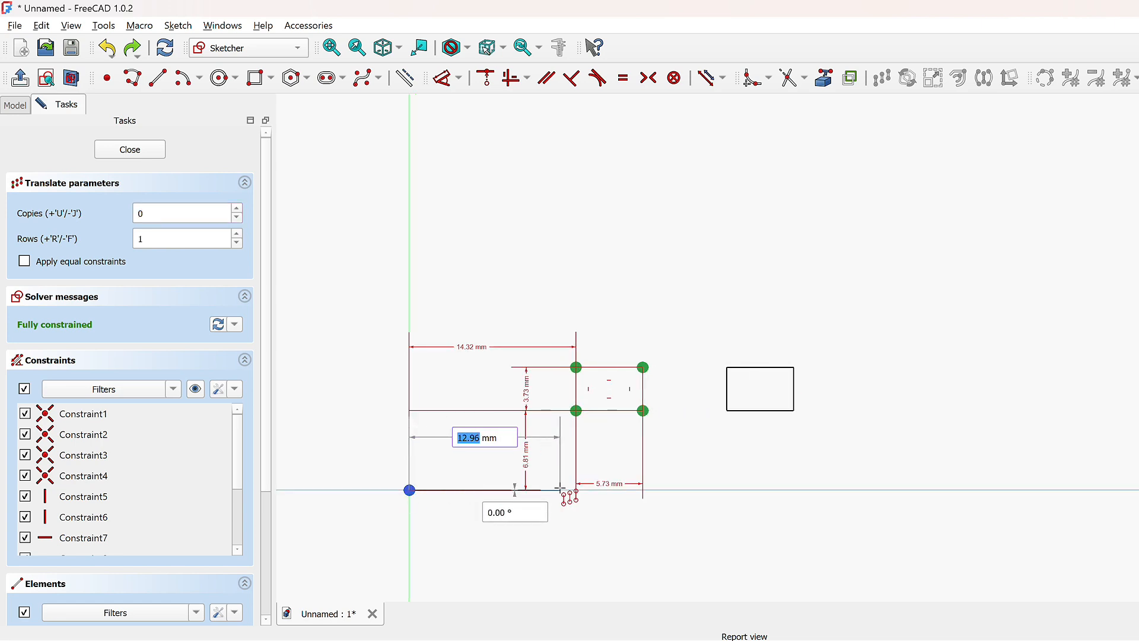
Step: Set the pattern to 5 copies and 7 rows with equal constraints, and place the second direction vertically at 90°
left_click_drag(156, 213, 93, 221)
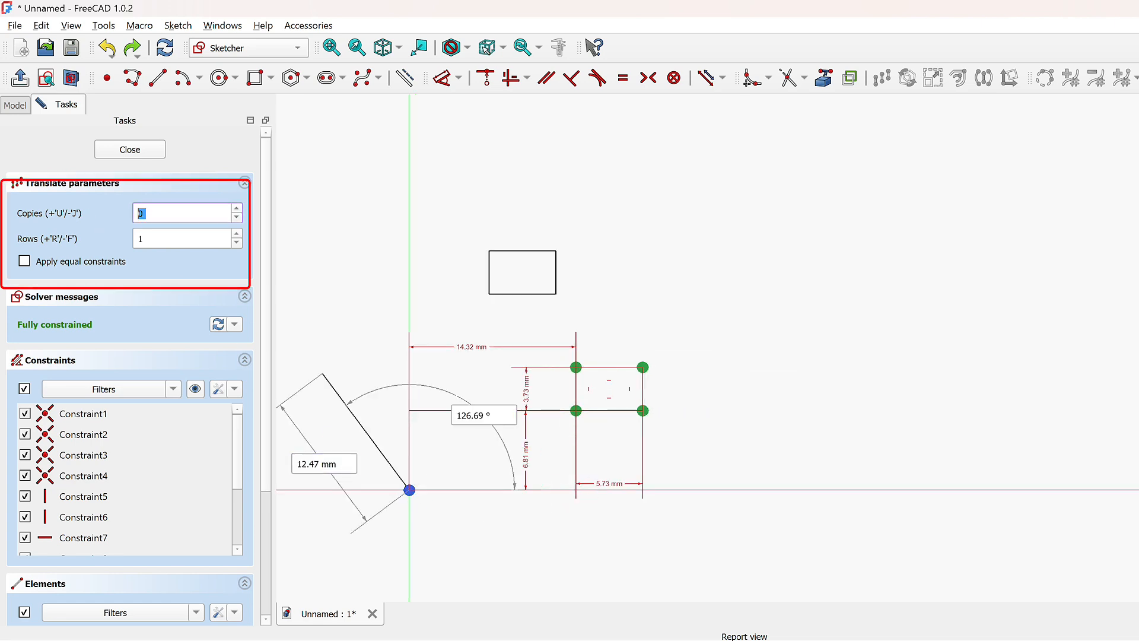
type("6")
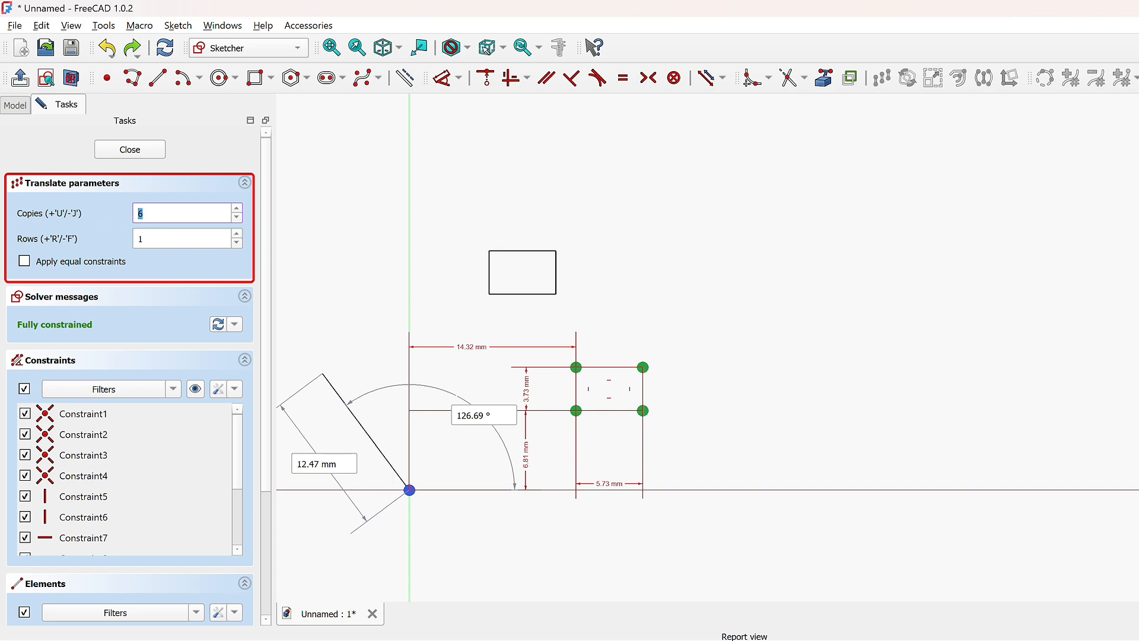
type("5")
key("Tab")
type("7")
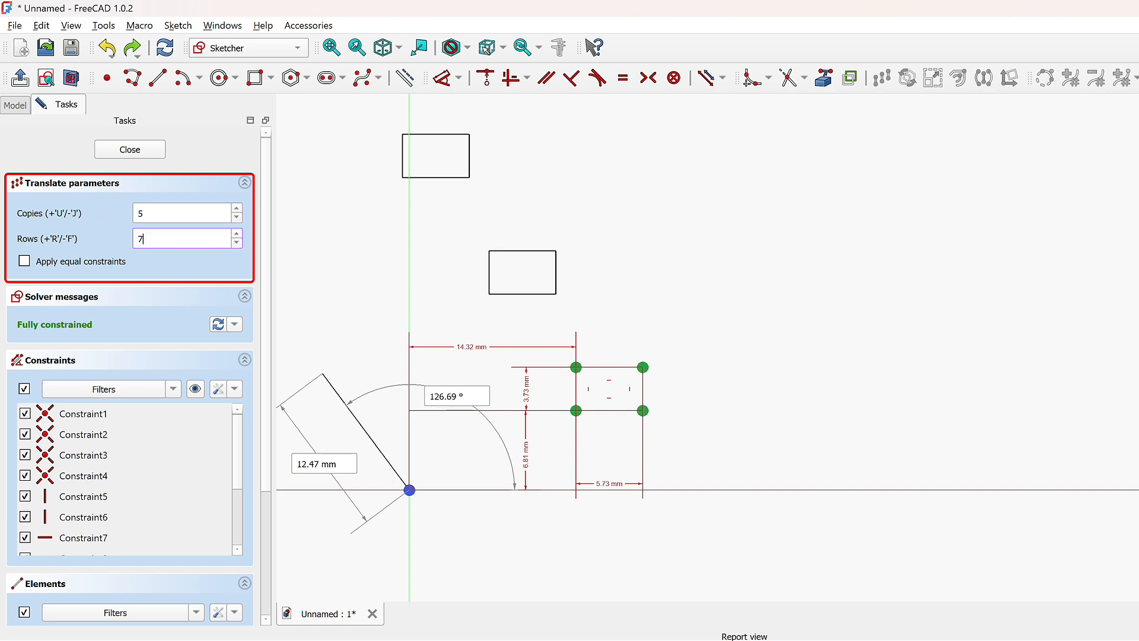
left_click(24, 261)
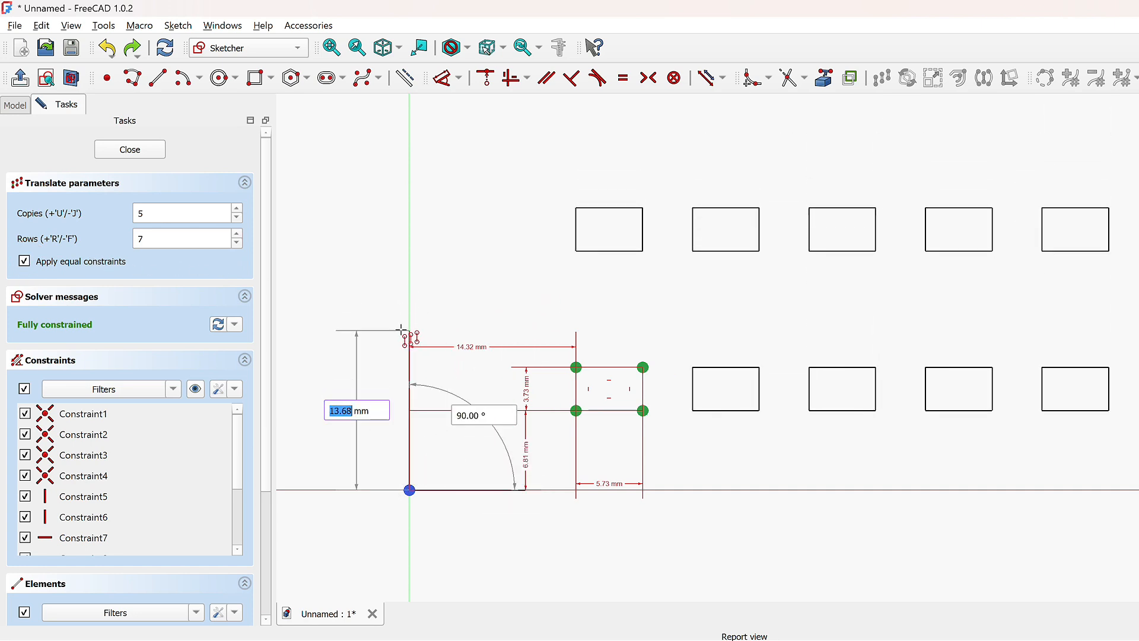
left_click(408, 360)
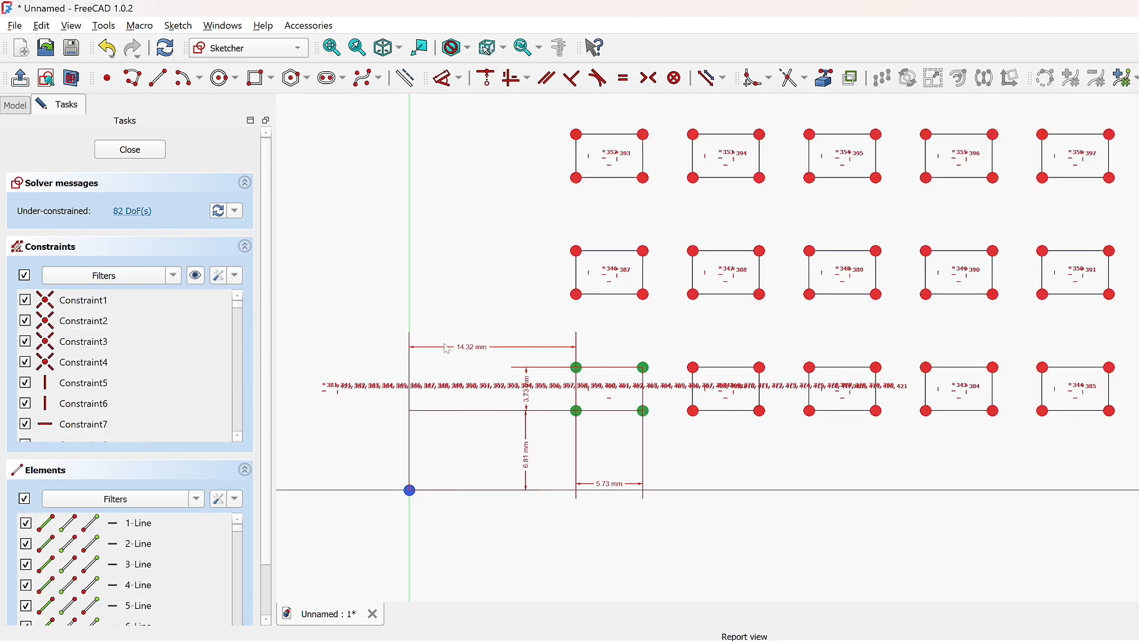
Step: Hide all constraints in the sketch and review the full grid of rectangles
scroll(414, 561, "down", 3)
scroll(368, 252, "up", 1)
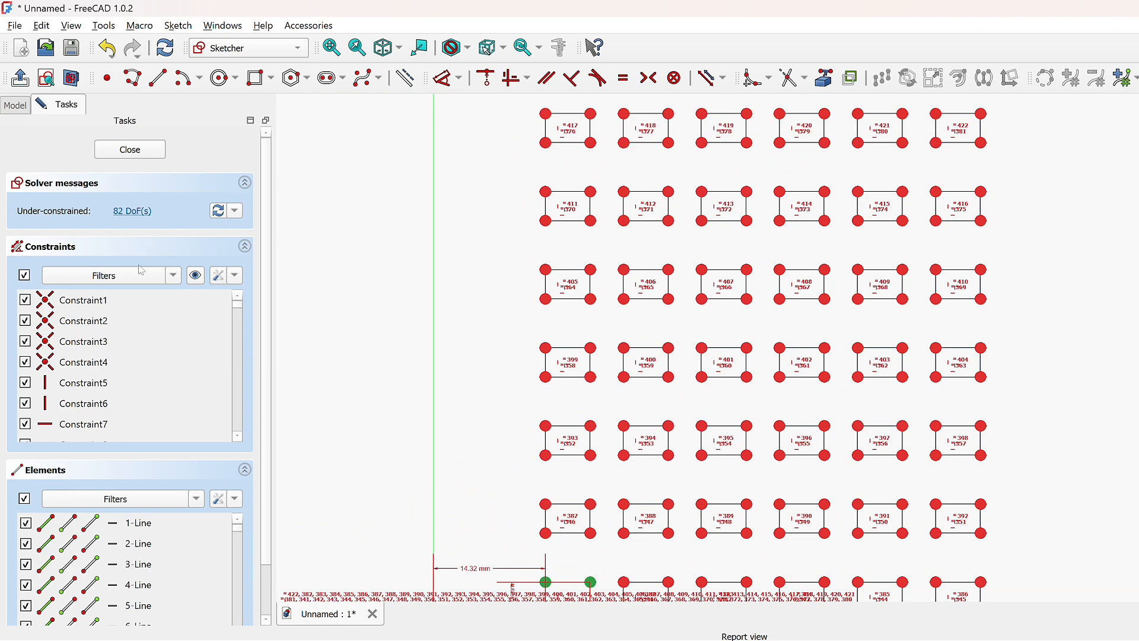
scroll(652, 306, "down", 1)
scroll(466, 423, "up", 1)
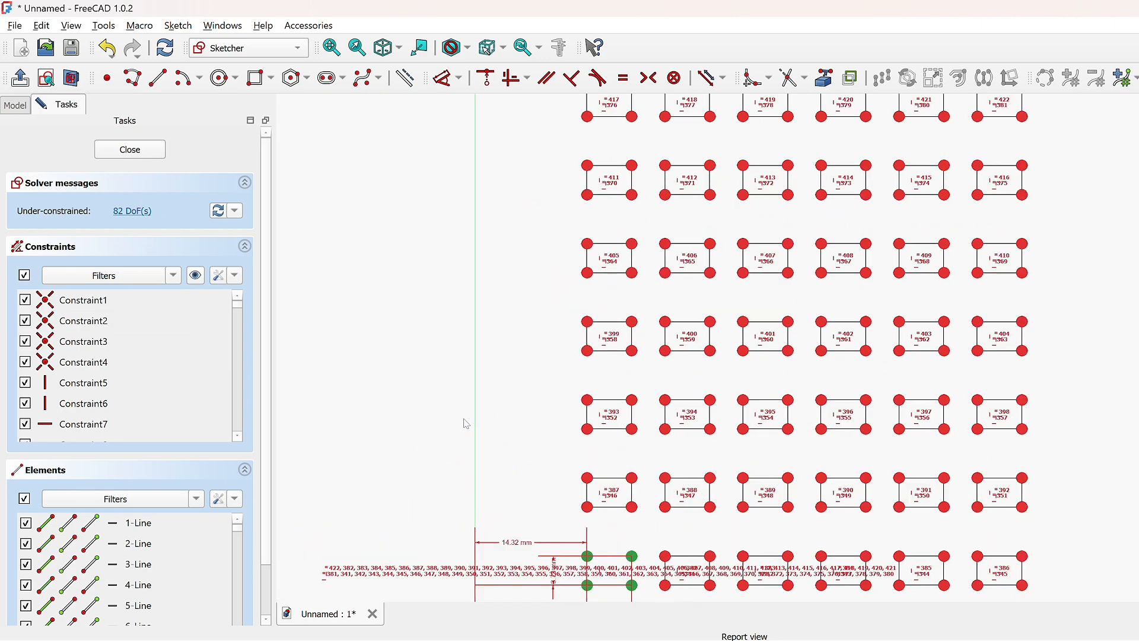
left_click(196, 275)
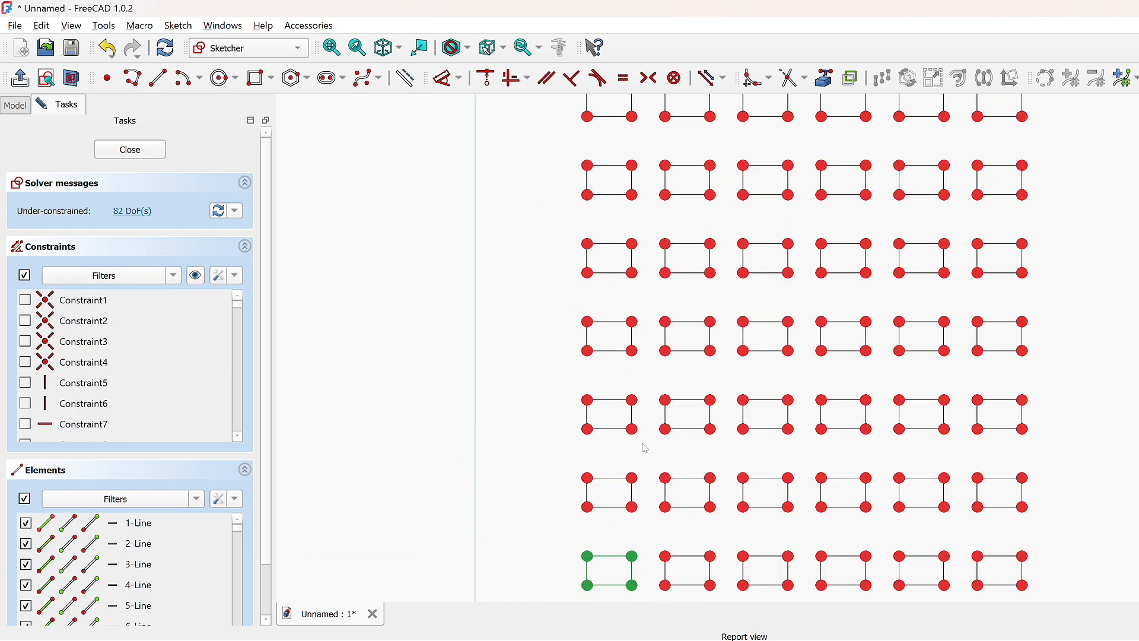
scroll(677, 493, "up", 1)
scroll(677, 492, "down", 2)
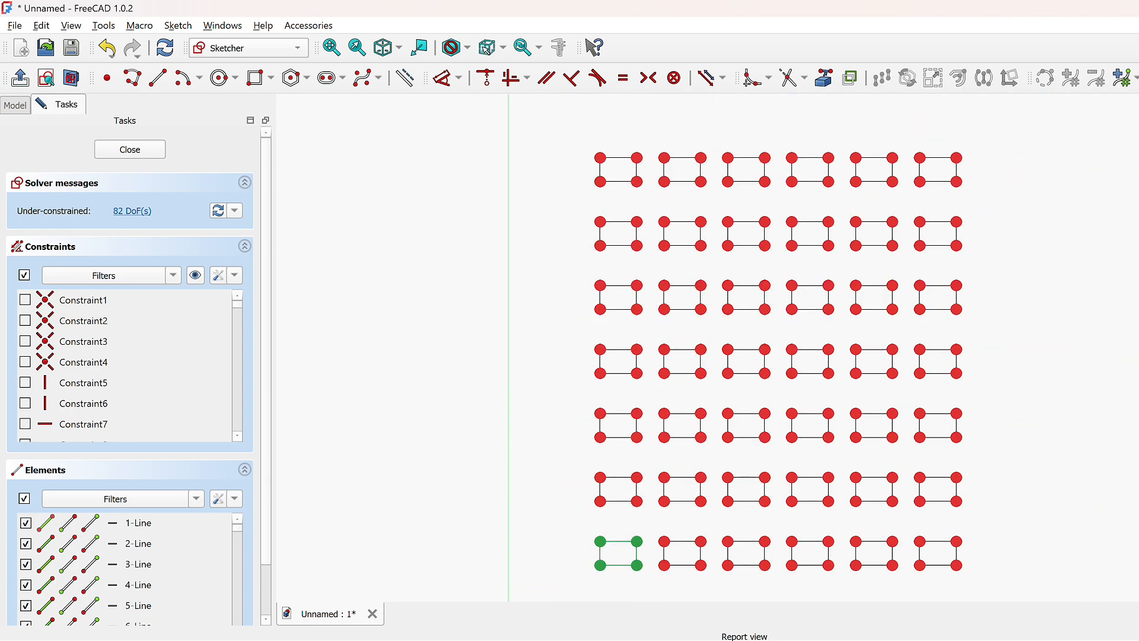
scroll(925, 397, "down", 1)
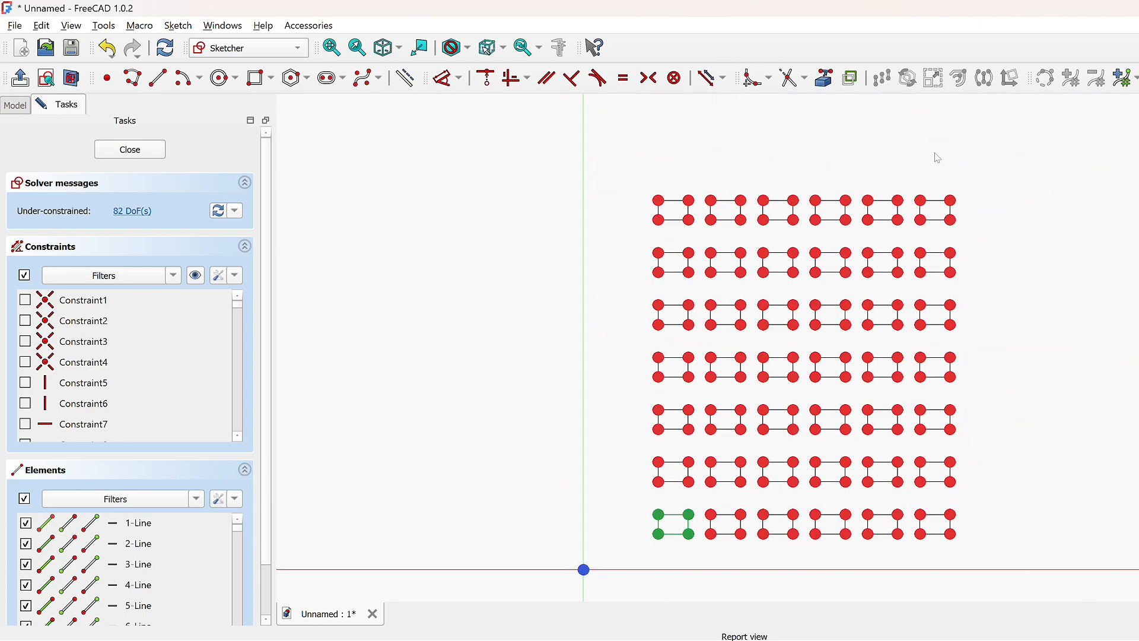
scroll(884, 125, "down", 1)
scroll(825, 315, "up", 1)
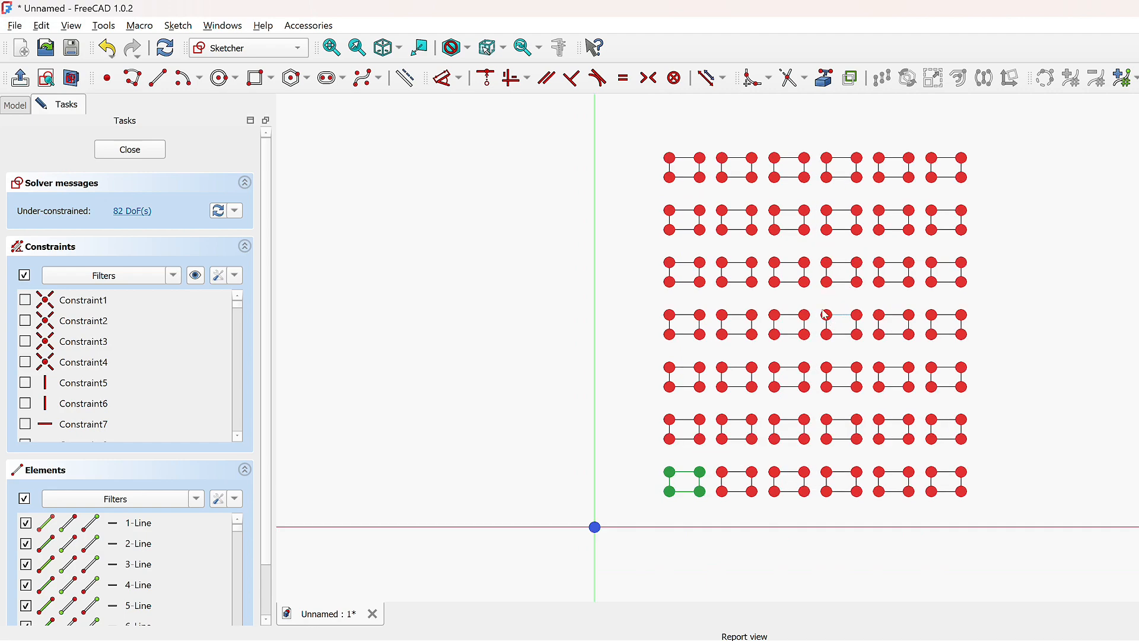
scroll(623, 273, "up", 1)
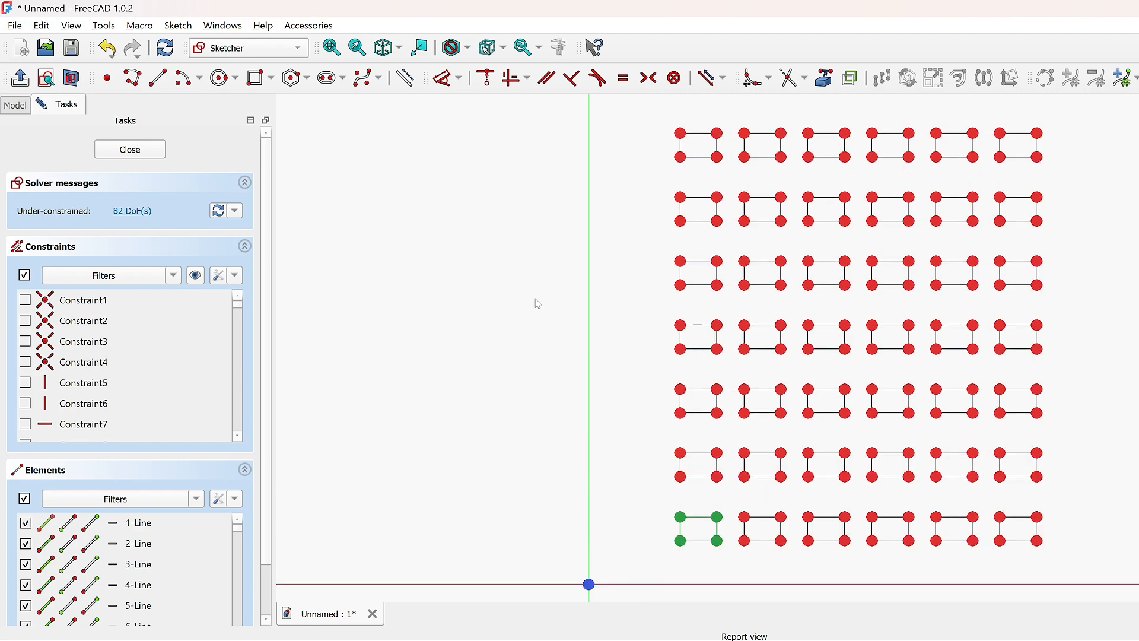